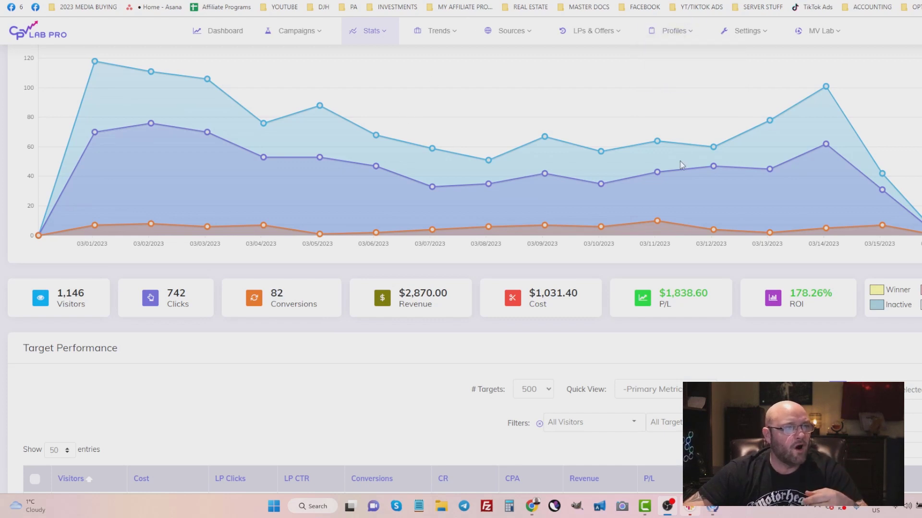
- Switch from the CPV Lab Pro Stats dashboard to the CPV Lab website window
key(alt+Tab)
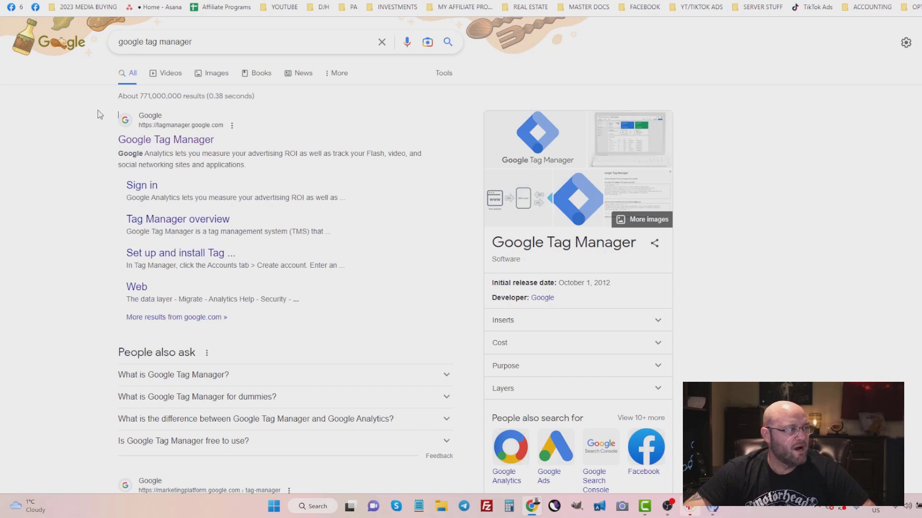
- Highlight the official Google Tag Manager search result, then clear the highlight
drag(100, 114, 271, 313)
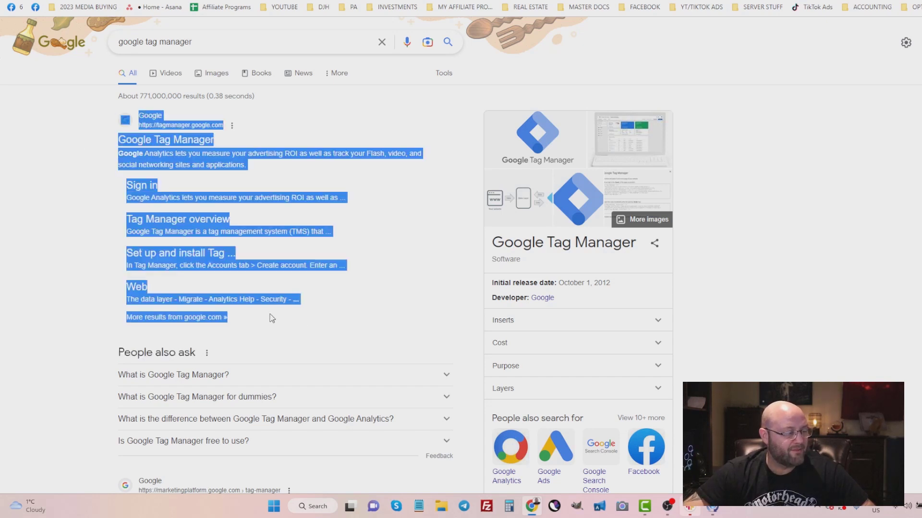
click(271, 318)
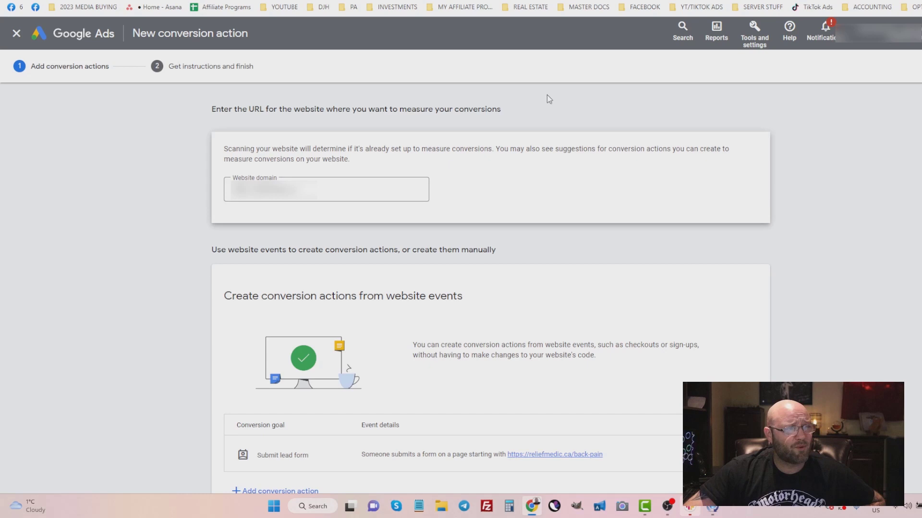
- Go to Measurement > Conversions from Tools and settings to list the Purchase conversion actions
click(748, 44)
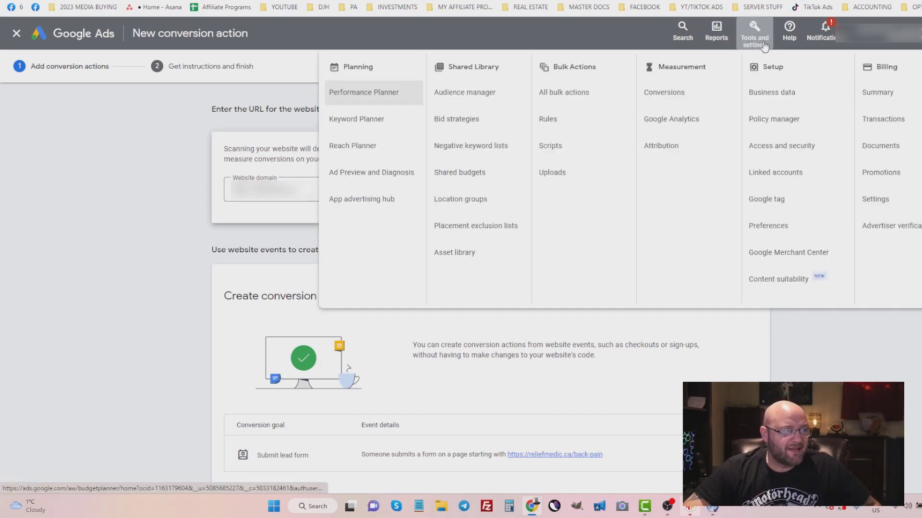
click(654, 95)
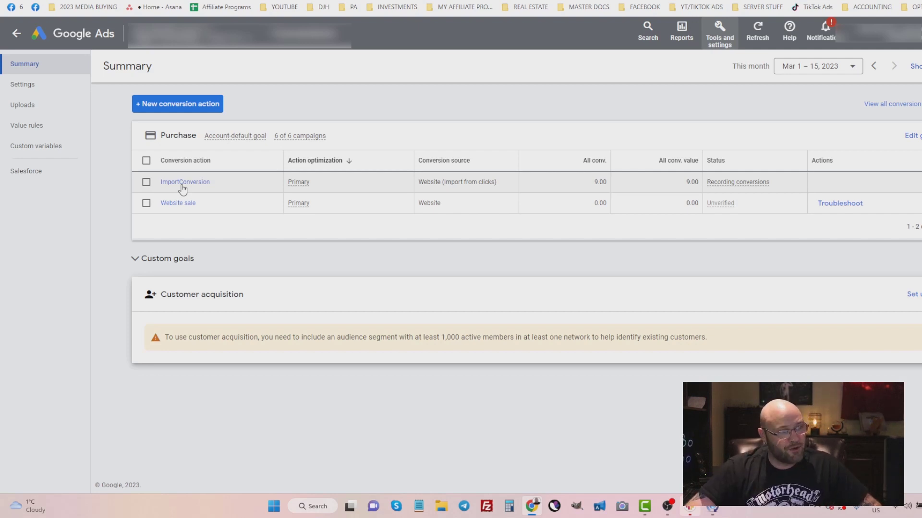
- Start a new Website conversion action and scan the domain example.com
click(167, 105)
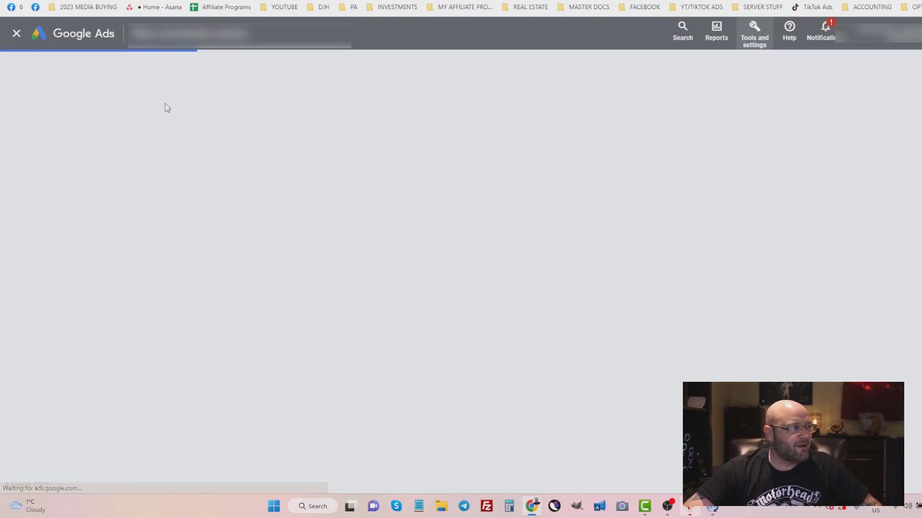
click(294, 207)
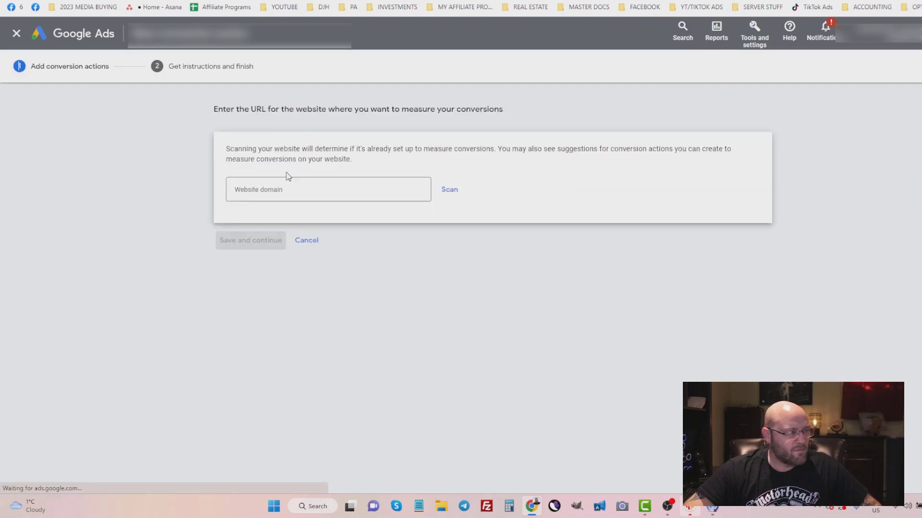
click(257, 192)
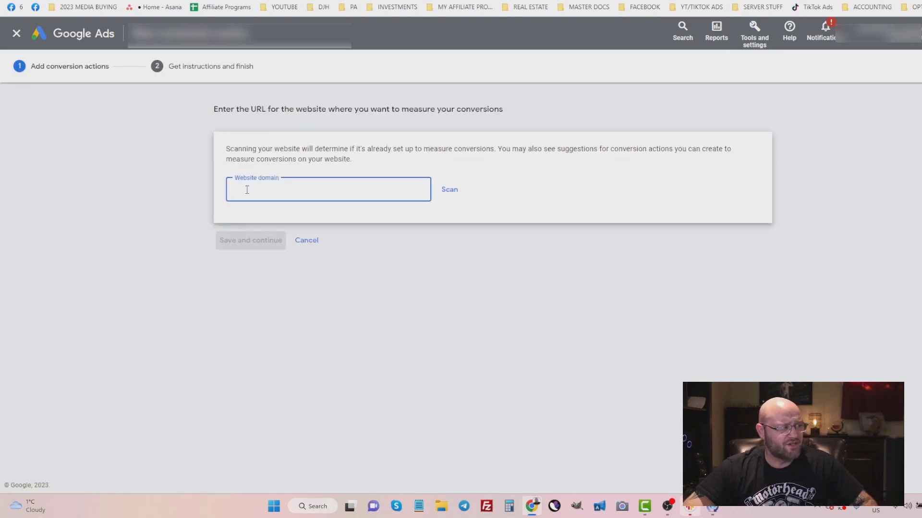
text(example.com)
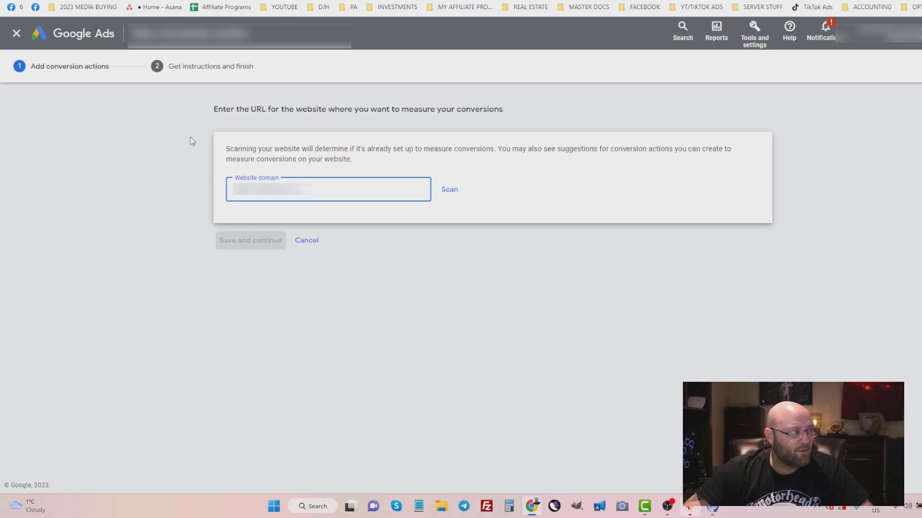
click(451, 194)
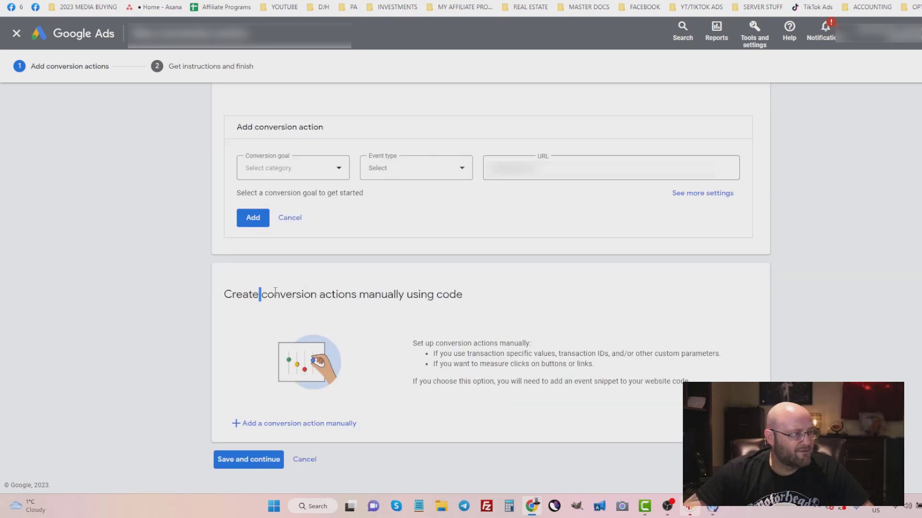
drag(259, 294, 427, 299)
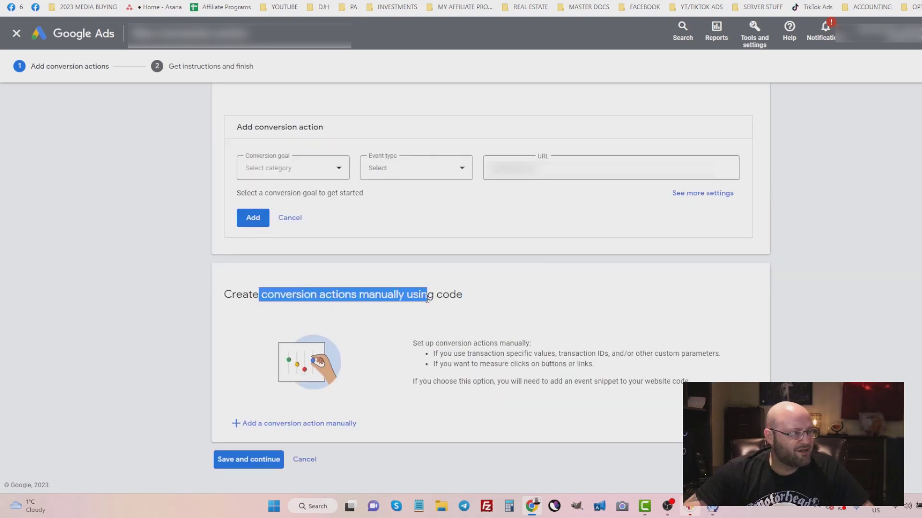
click(427, 298)
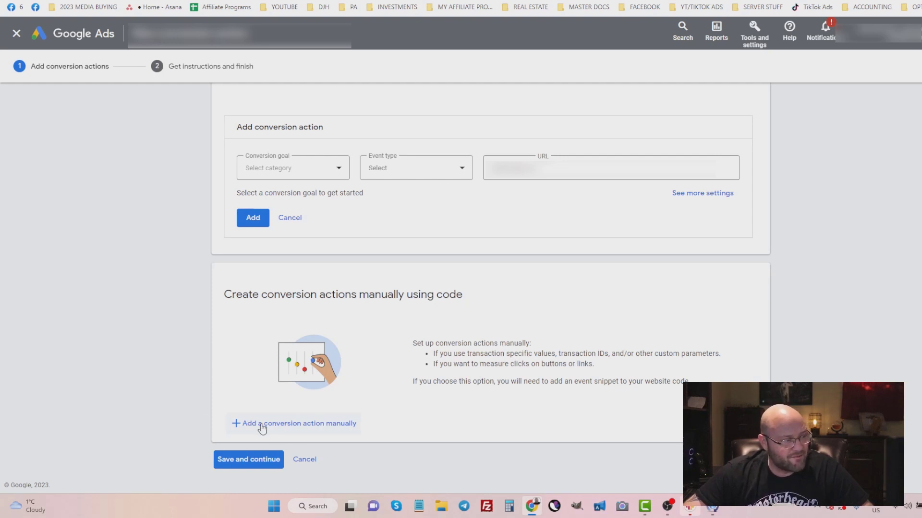
- Add a manual Submit lead form conversion 'Submitted Lead Form' with no value, counting one per interaction
click(301, 424)
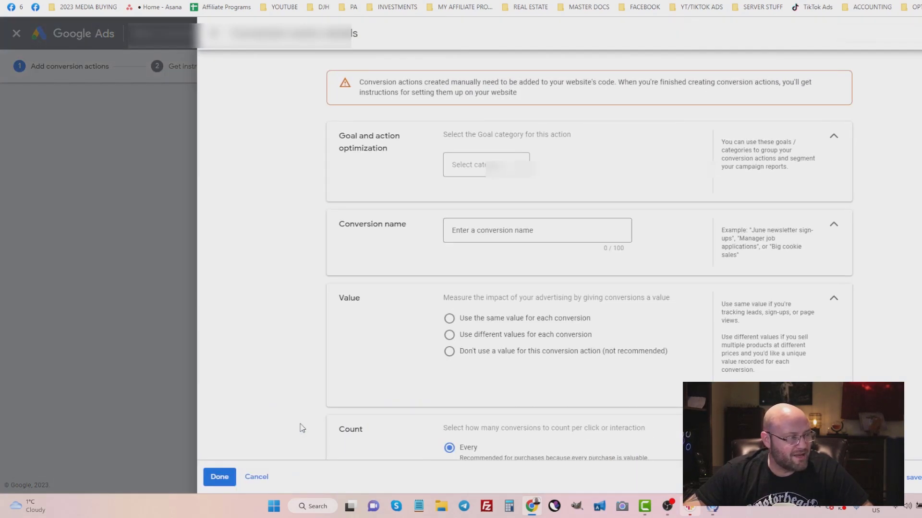
click(475, 166)
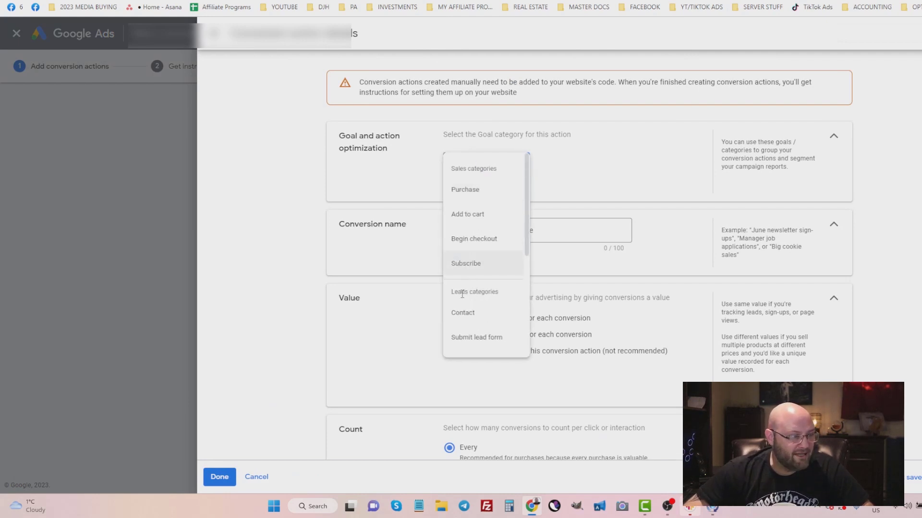
click(464, 339)
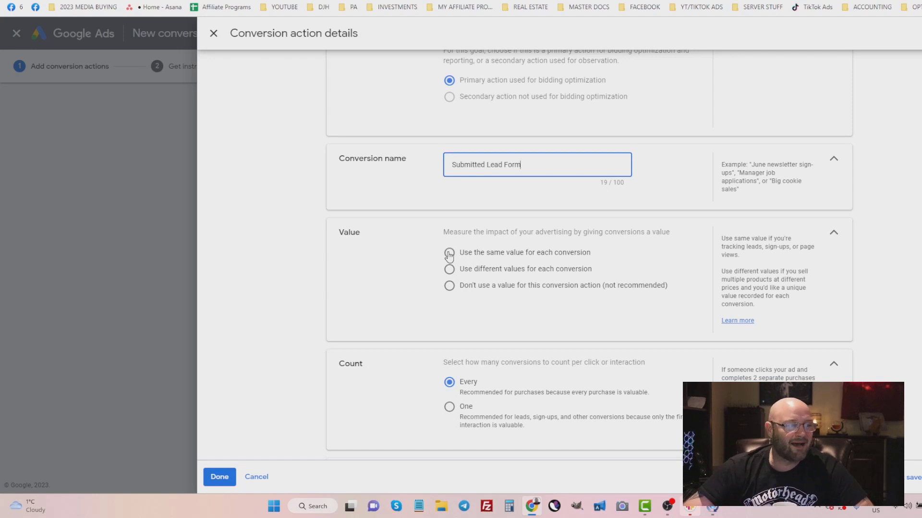
click(447, 287)
scroll(384, 288, down, 2)
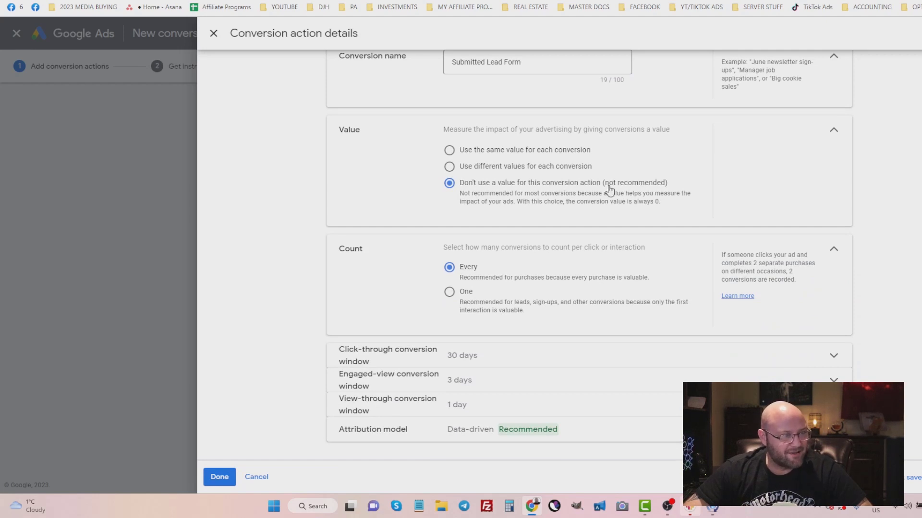
scroll(336, 262, down, 1)
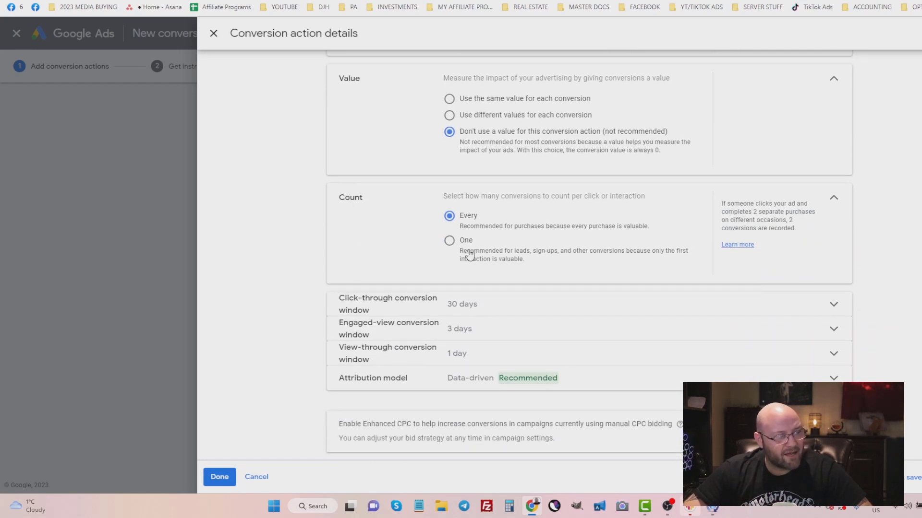
click(449, 241)
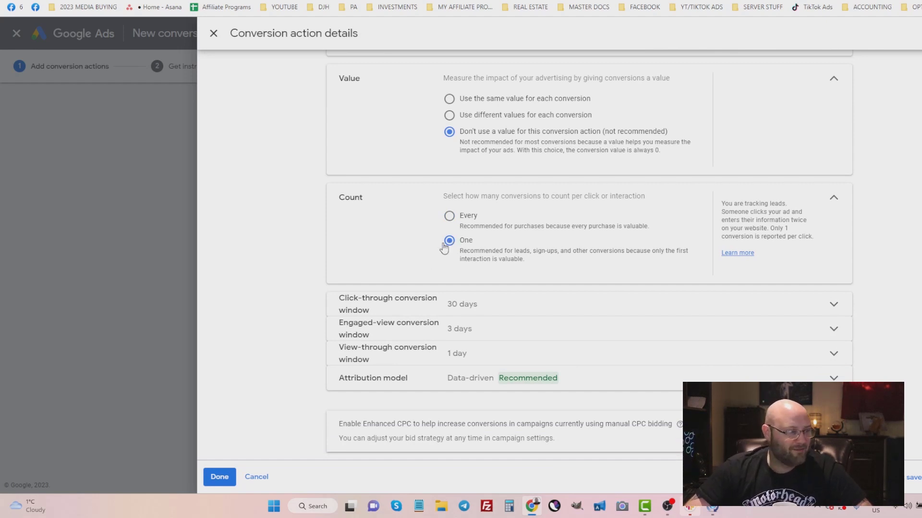
scroll(443, 247, down, 1)
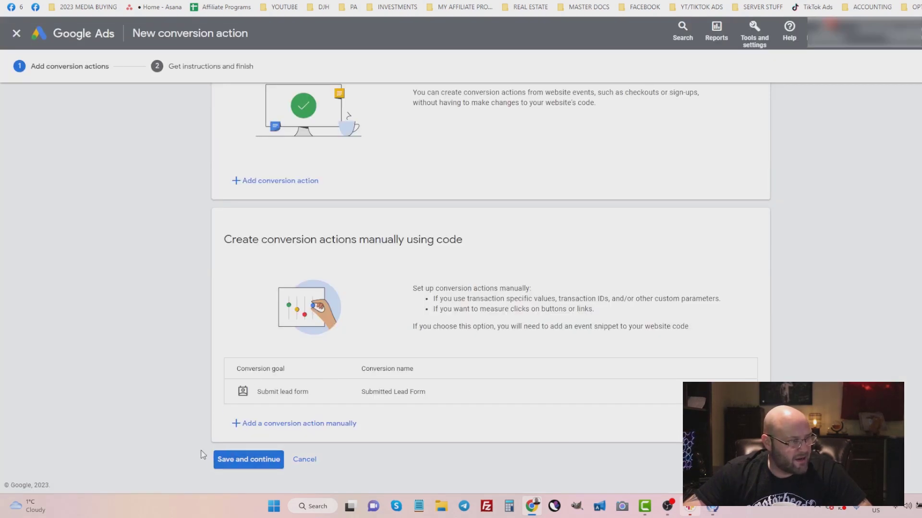
- Save the conversion action and show its Google Tag Manager conversion ID and label
click(242, 467)
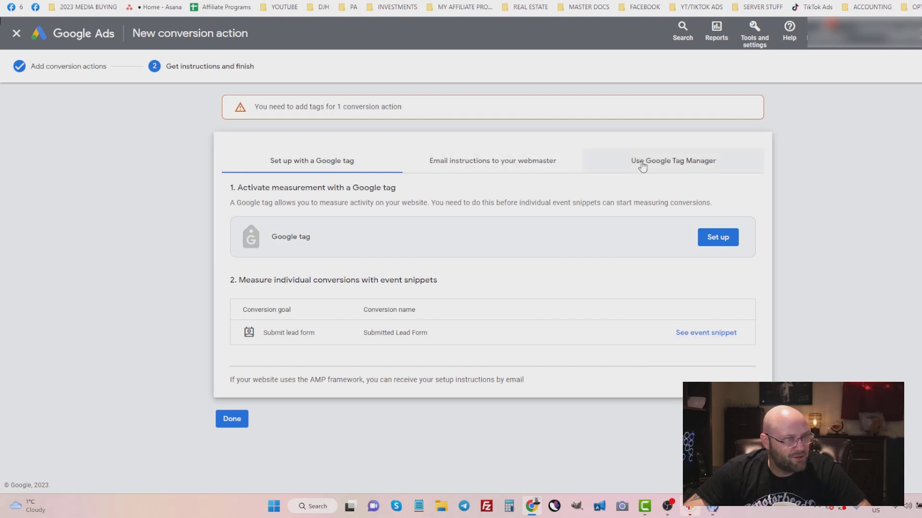
click(656, 167)
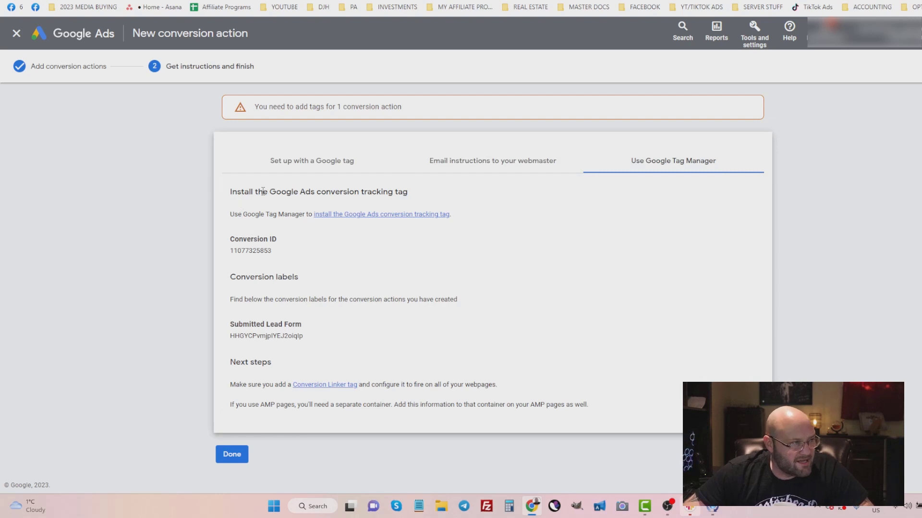
drag(241, 192, 410, 194)
click(408, 195)
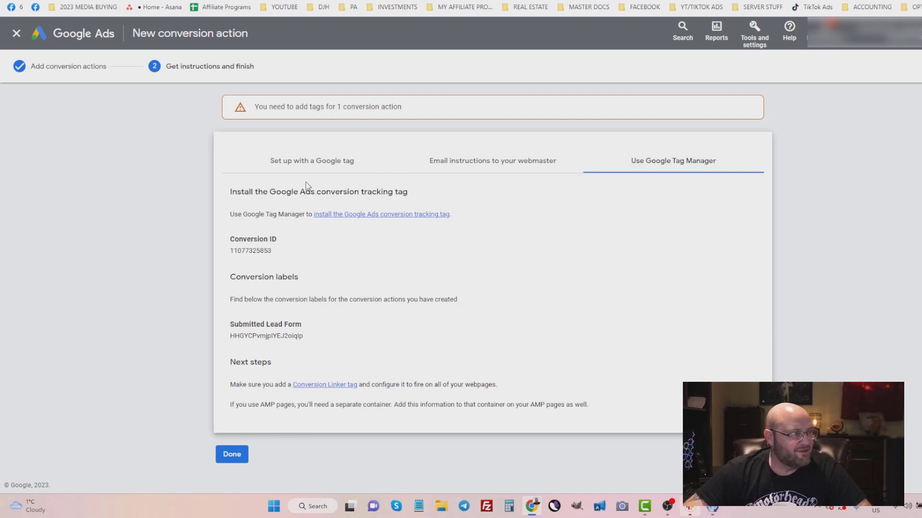
drag(250, 192, 346, 193)
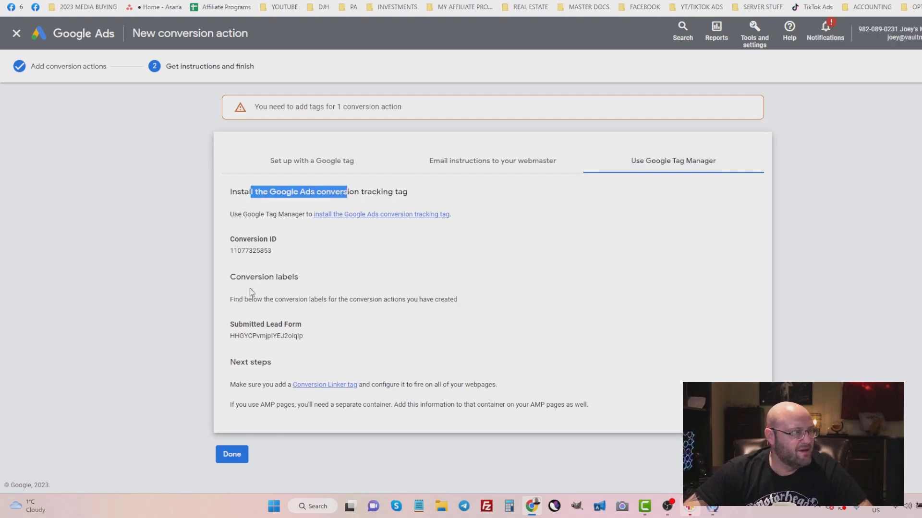
- Start a new Tag Manager account, filling its name from a suggestion and choosing Canada as country
click(168, 1)
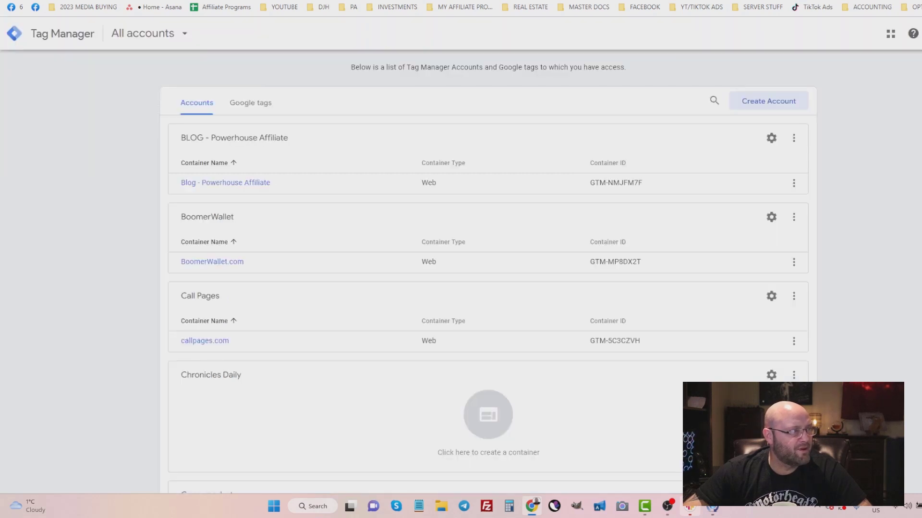
click(753, 104)
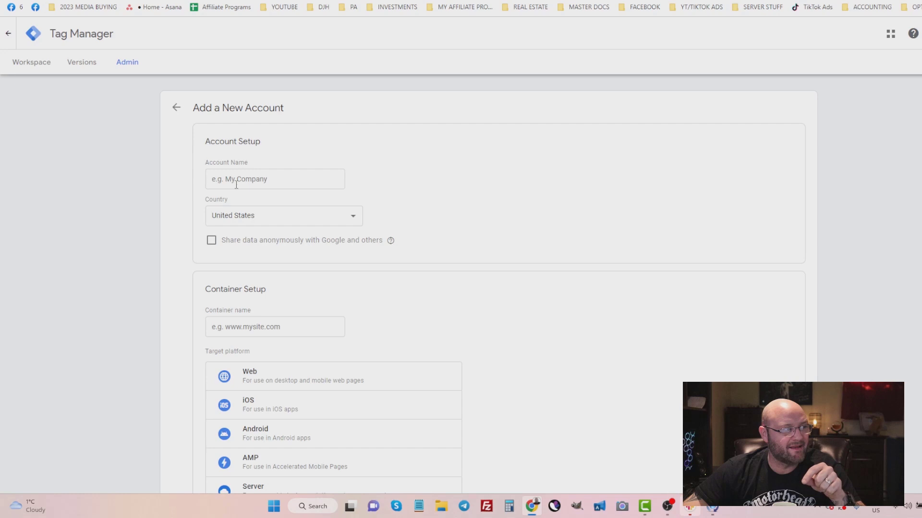
click(232, 179)
click(283, 206)
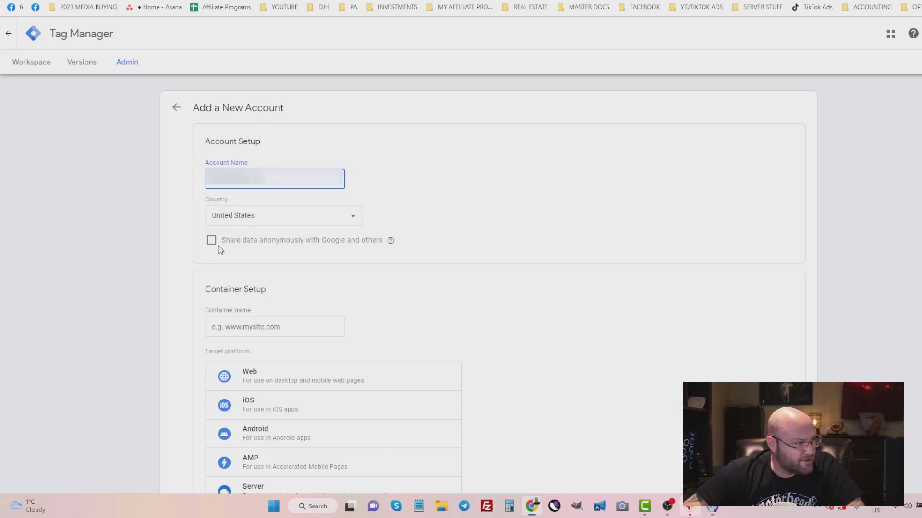
click(236, 219)
scroll(245, 307, up, 20)
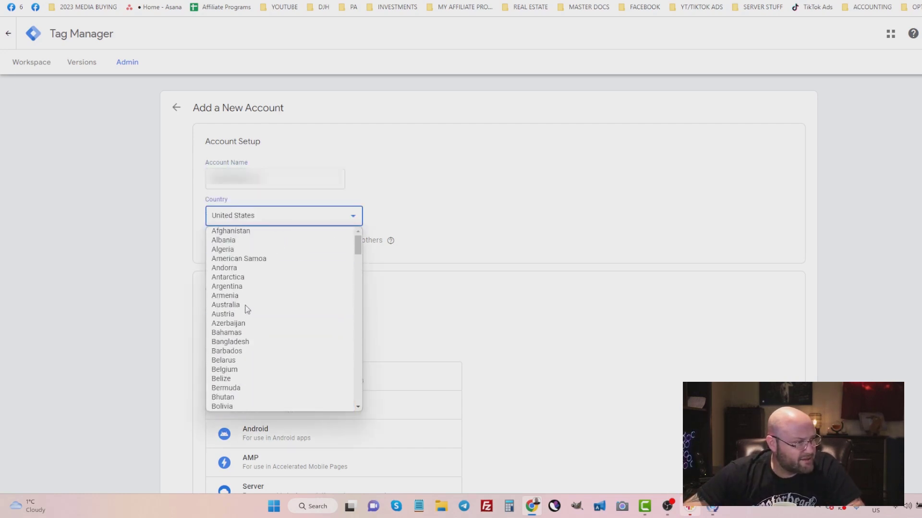
scroll(244, 307, down, 5)
click(245, 257)
scroll(245, 257, down, 2)
- Add a Web container, create the account, and accept the GDPR and service terms
click(245, 238)
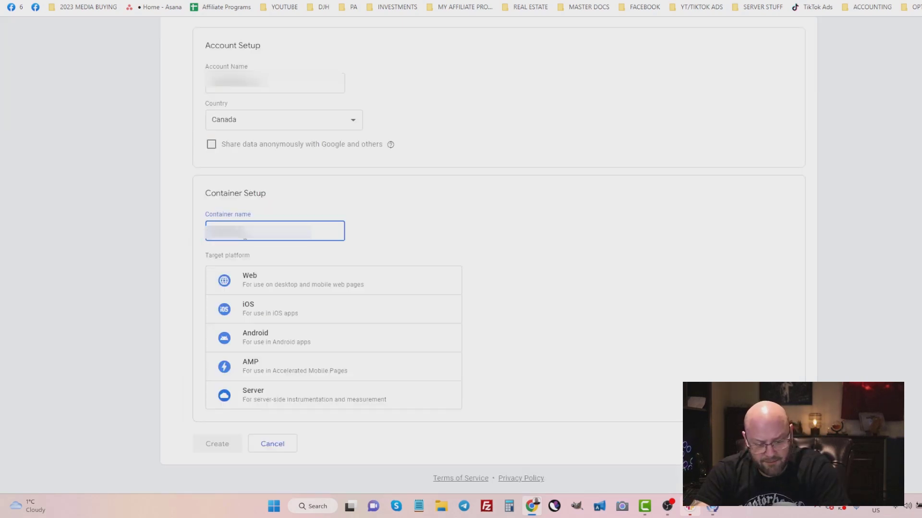
click(257, 287)
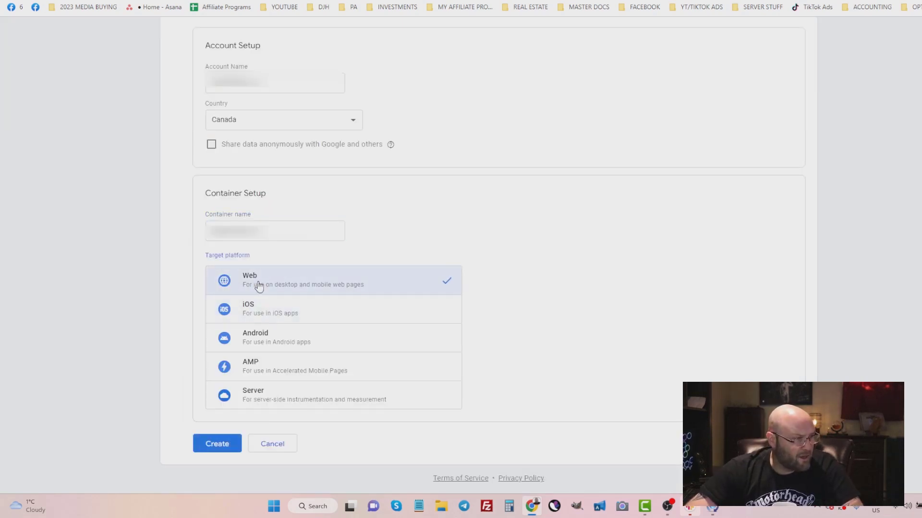
click(210, 446)
click(288, 479)
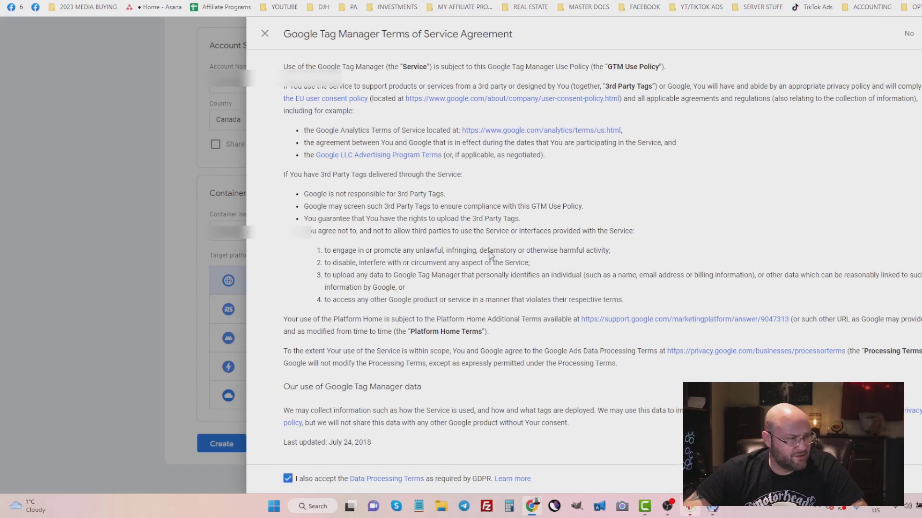
click(917, 33)
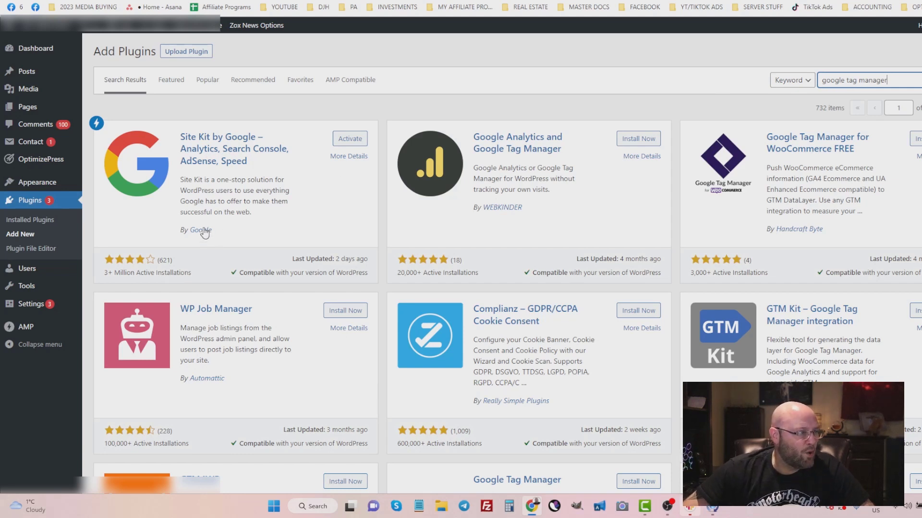
- Install and activate the GTM4WP plugin from the search results, then open its Settings page
drag(208, 190, 247, 204)
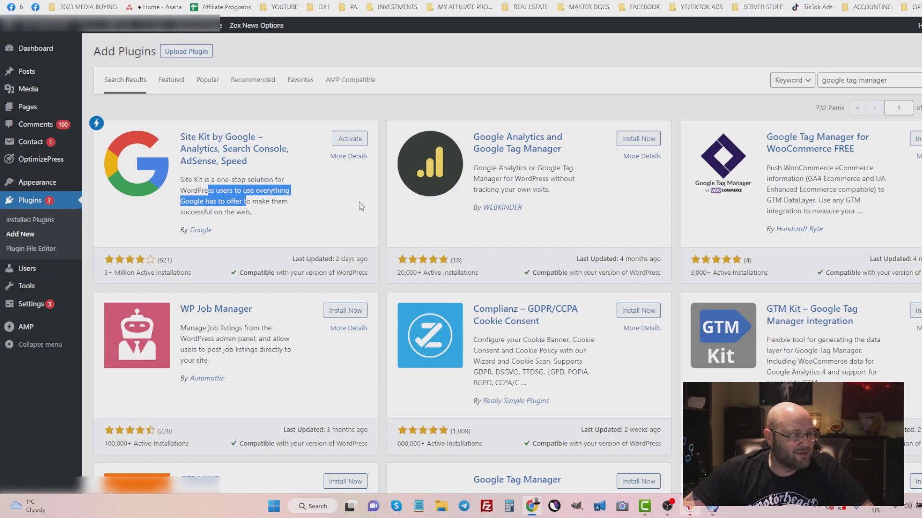
scroll(438, 229, down, 4)
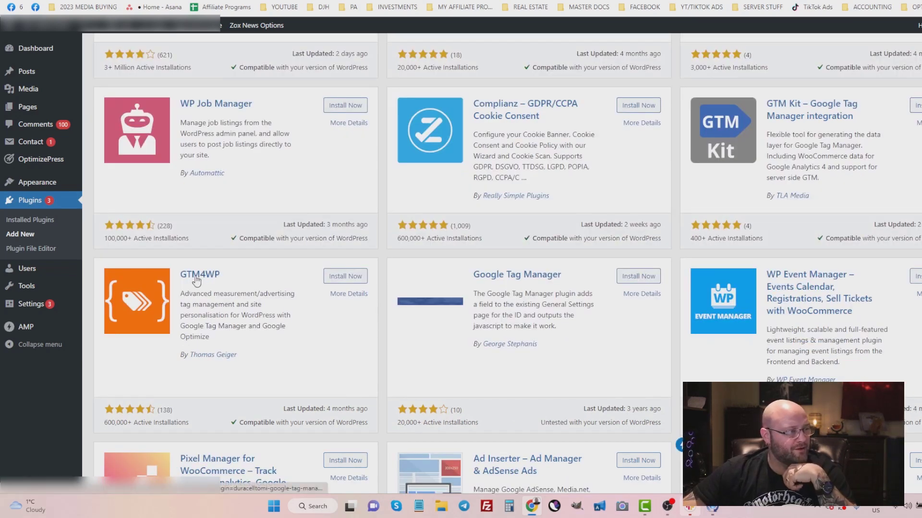
click(350, 278)
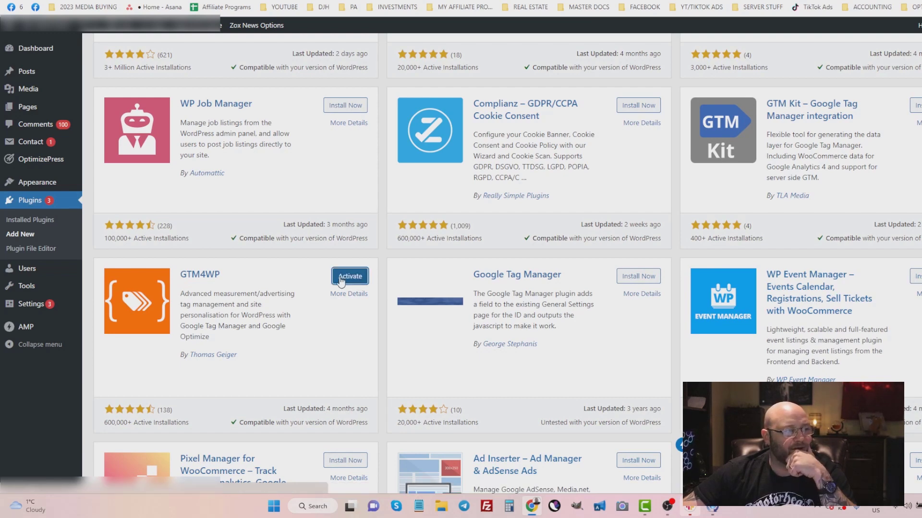
click(346, 277)
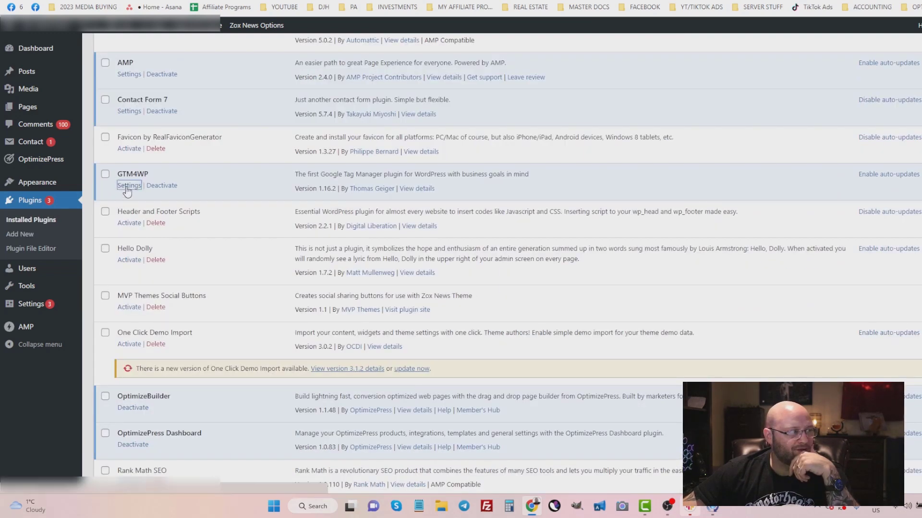
click(127, 188)
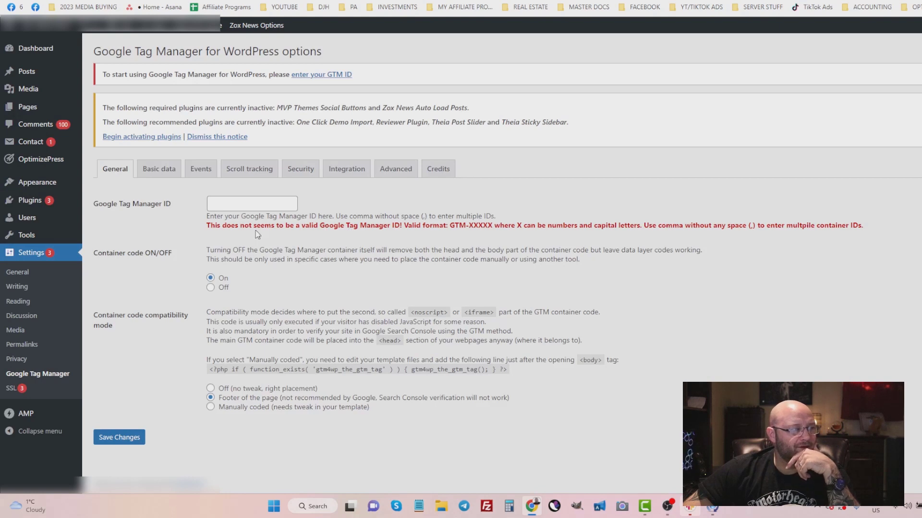
- Copy GTM-NZSDD26 from Tag Manager's install code into the GTM4WP ID field and save
key(ctrl+Tab)
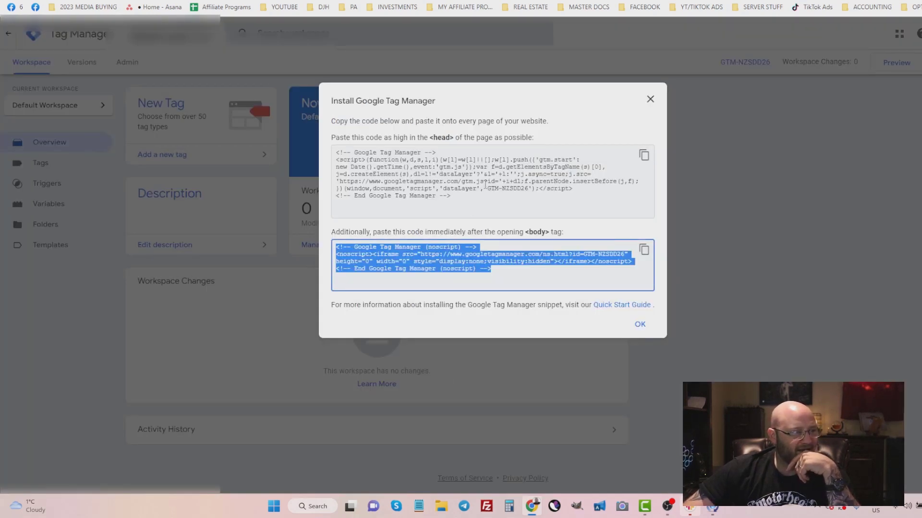
drag(487, 189, 529, 189)
key(ctrl+c)
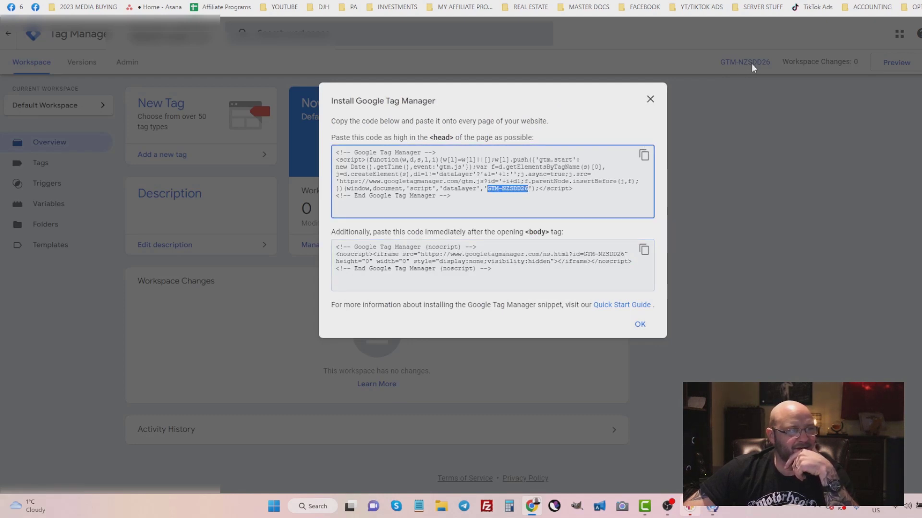
right_click(510, 193)
click(531, 205)
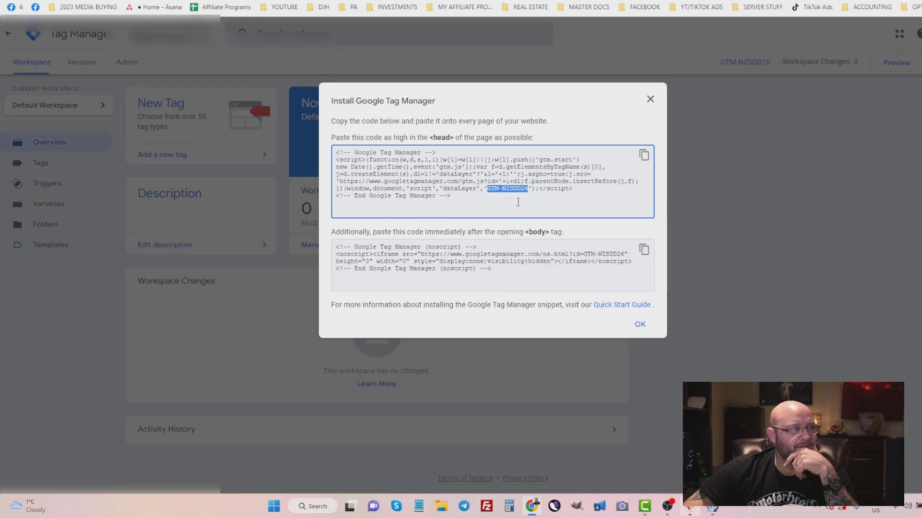
key(ctrl+Tab)
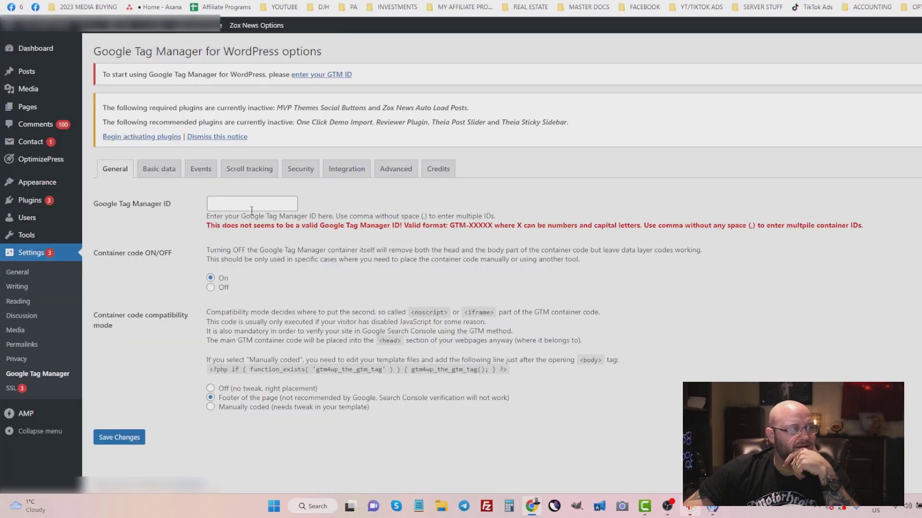
right_click(245, 204)
click(270, 287)
click(118, 430)
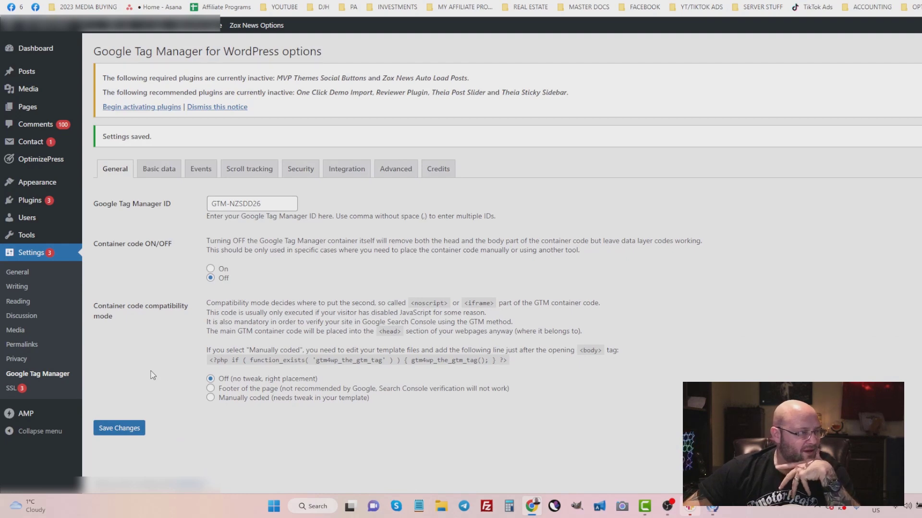
key(ctrl+Tab)
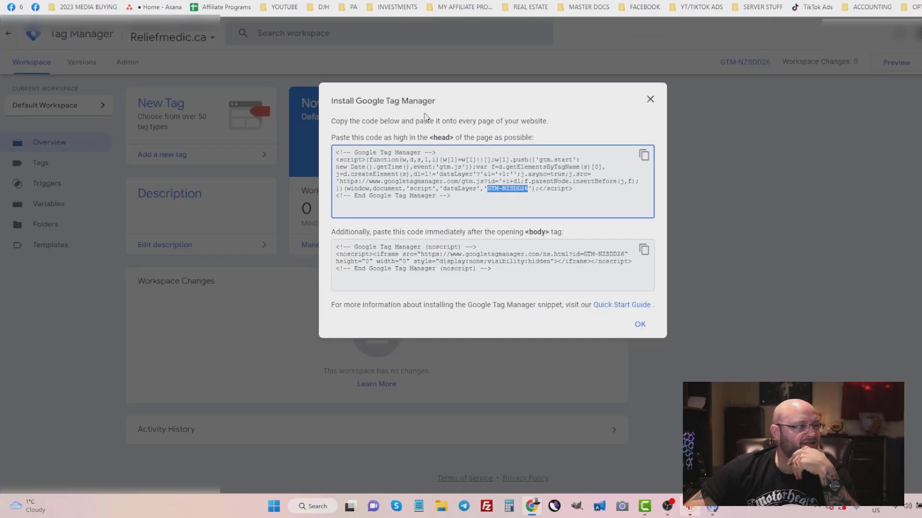
- Create a new tag in the Tags list named 'Gpogle Ads - Lead Form Conversion'
click(650, 99)
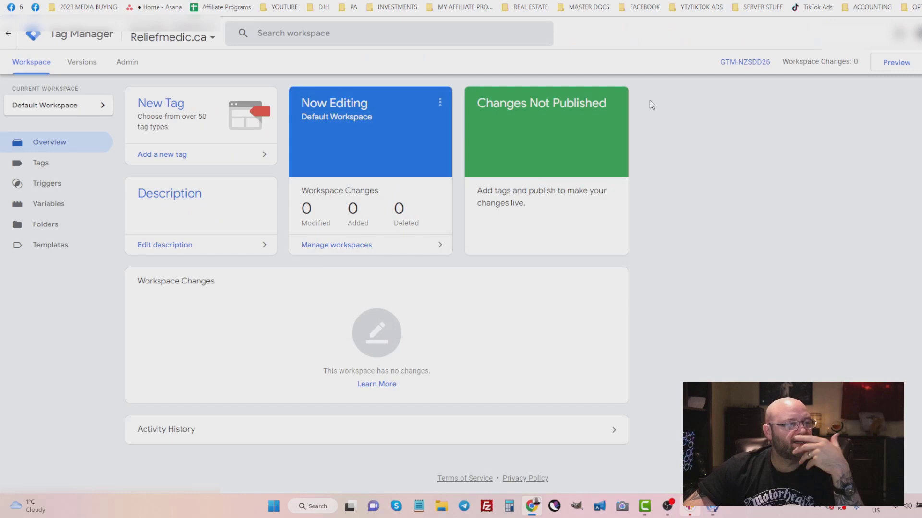
click(44, 167)
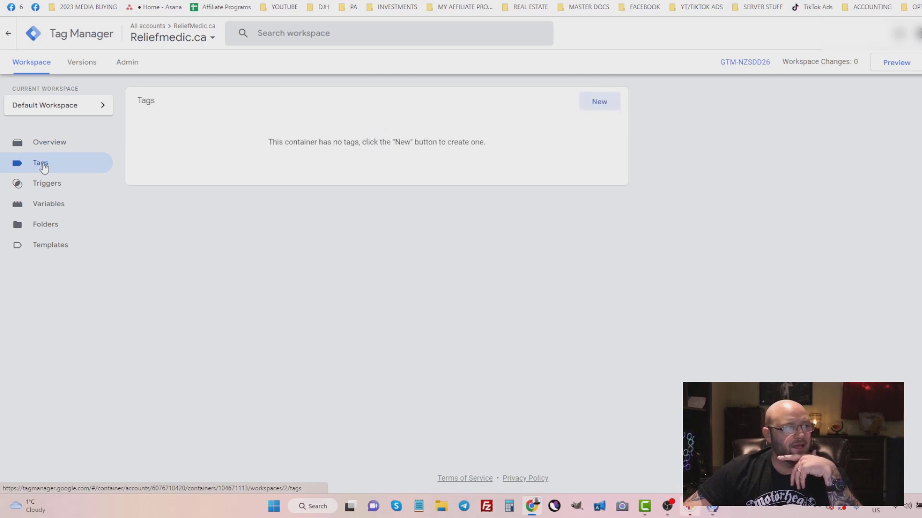
click(599, 102)
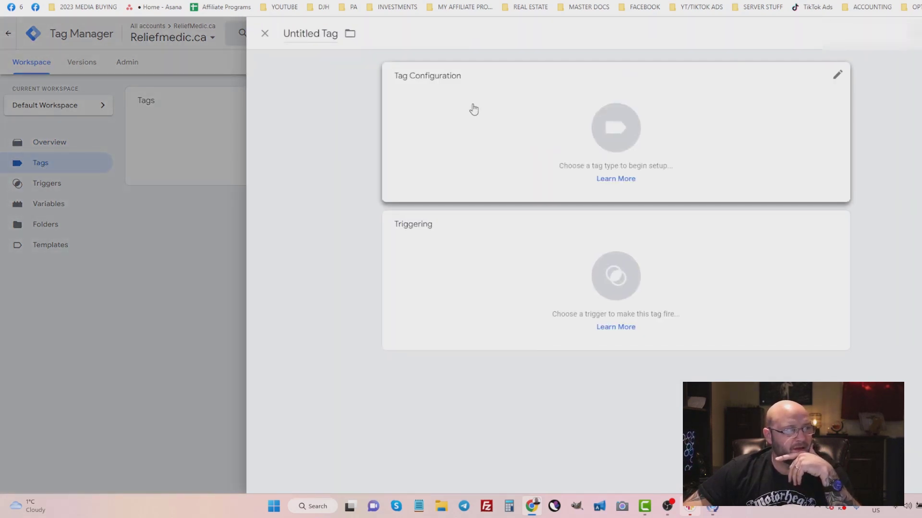
click(309, 33)
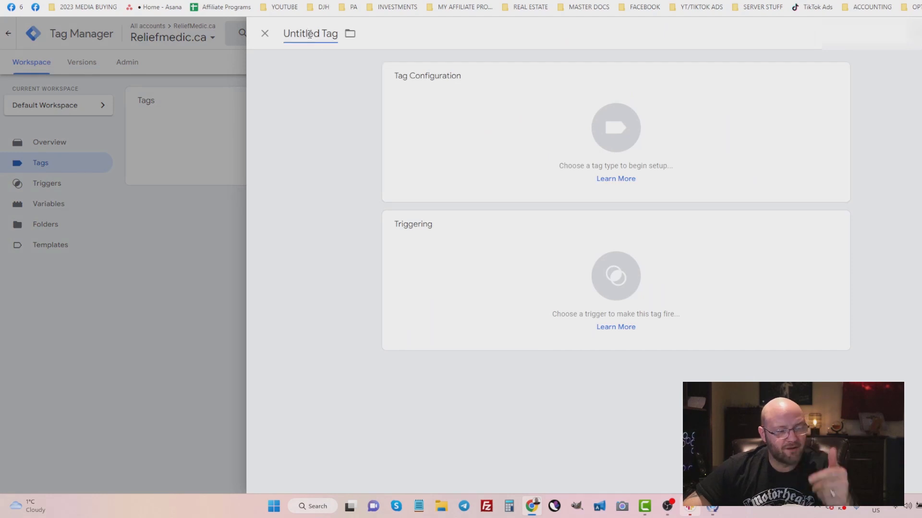
triple_click(310, 33)
text(Gp)
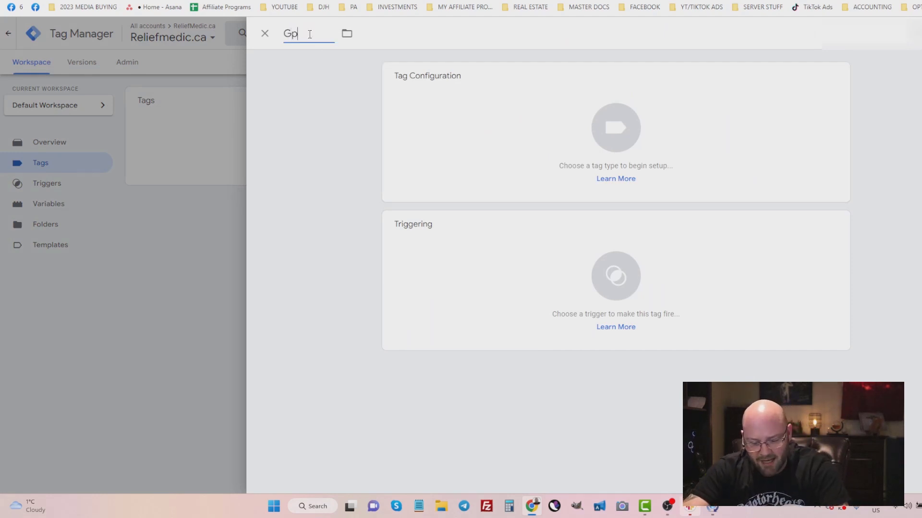
text(ogle Ads)
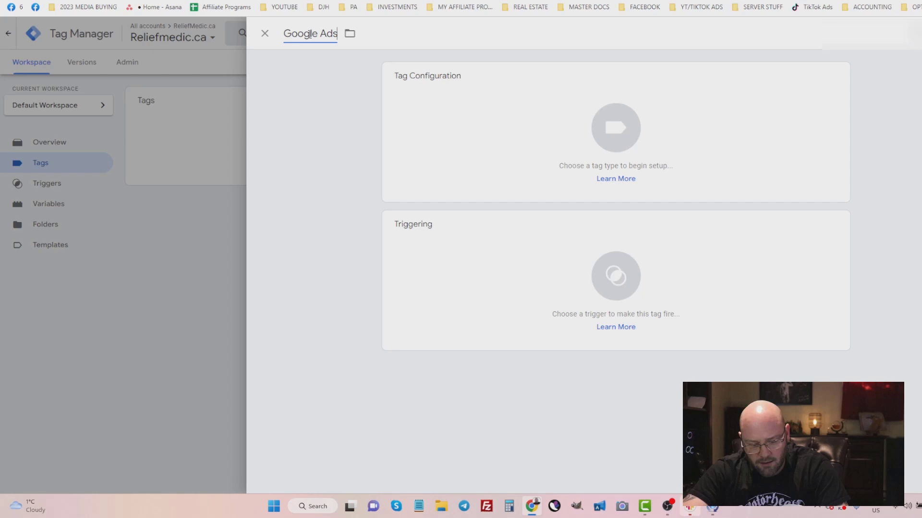
text( - Lead F)
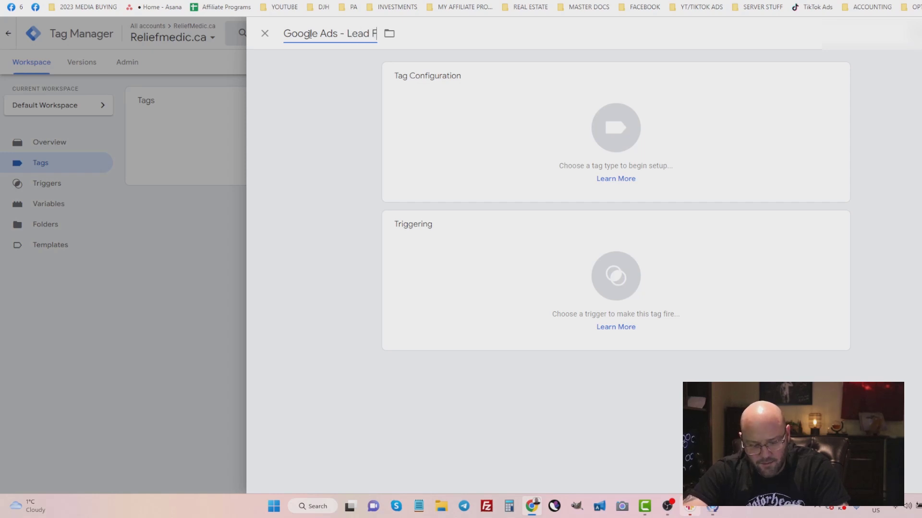
text(orm Conversion)
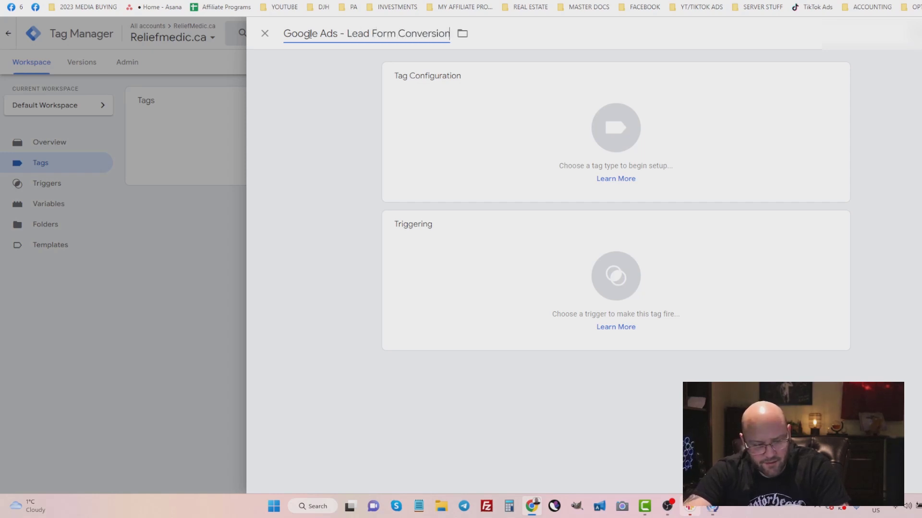
- Make the tag Google Ads Conversion Tracking and paste in the conversion ID copied from Google Ads
click(621, 135)
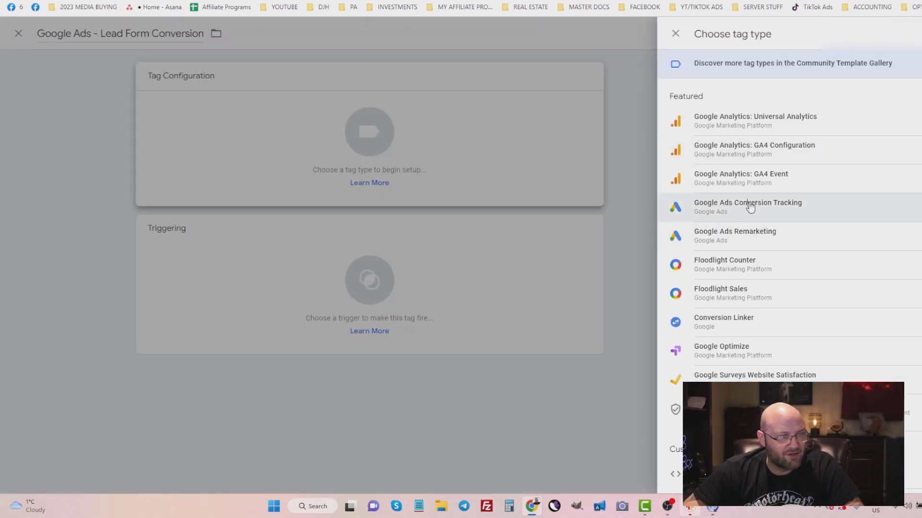
click(750, 208)
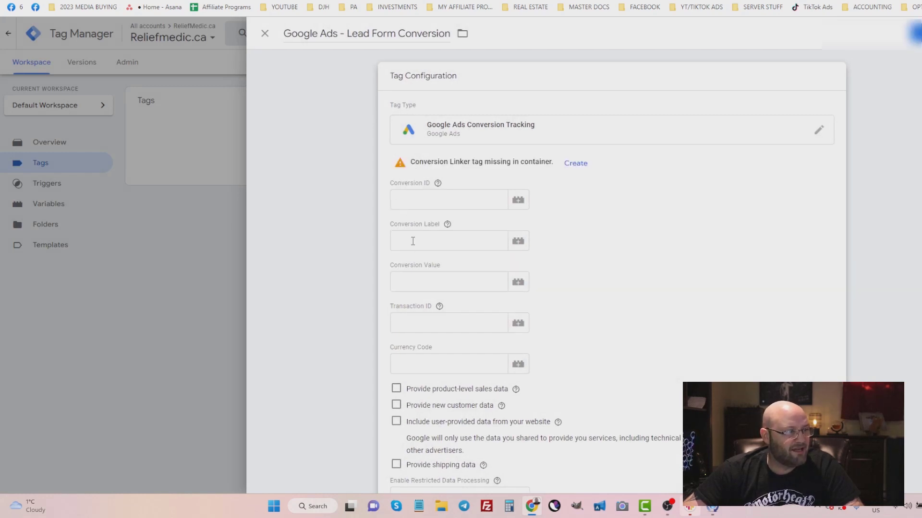
key(alt+Tab)
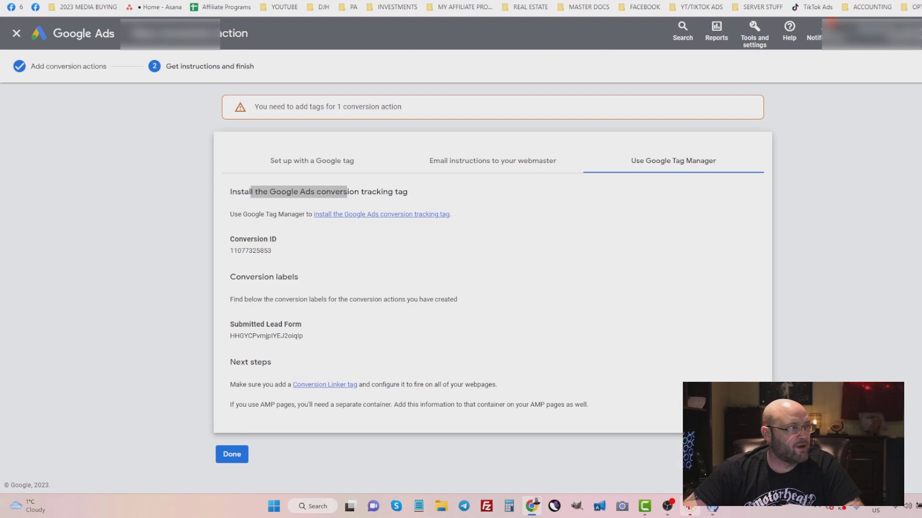
drag(271, 251, 228, 251)
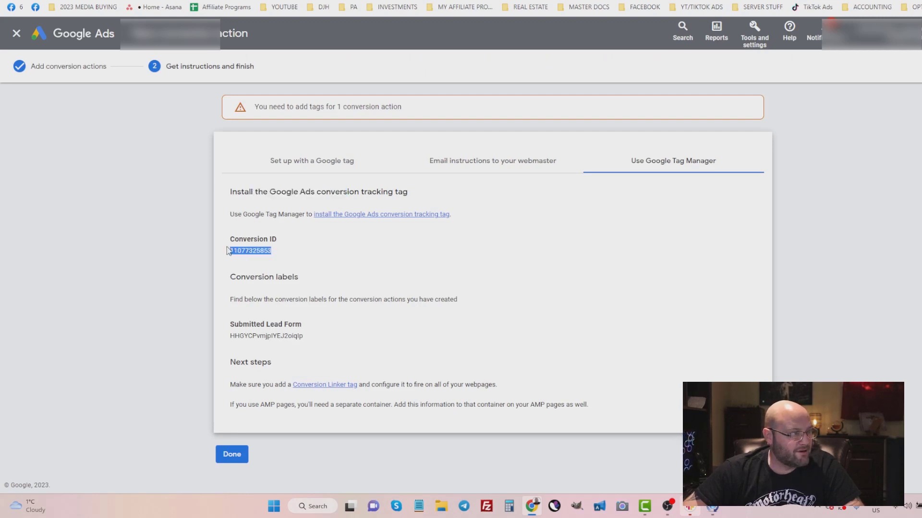
right_click(245, 252)
click(266, 261)
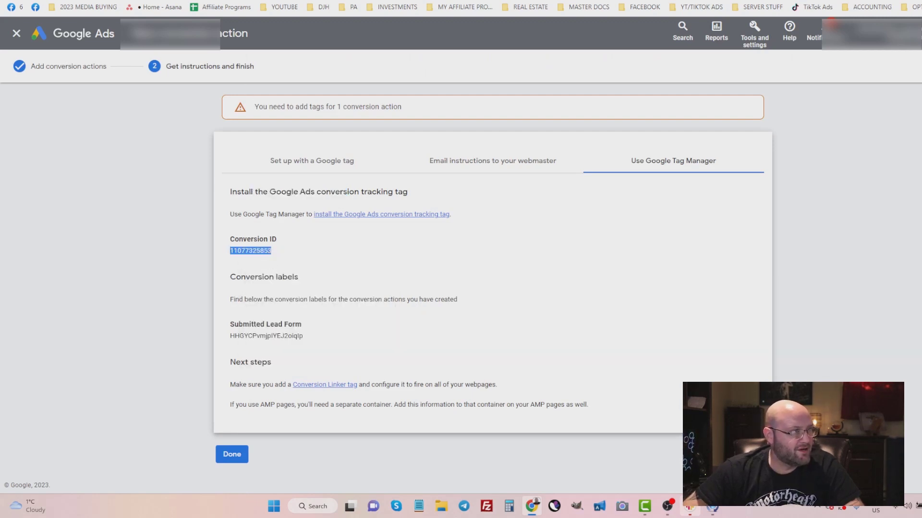
key(alt+Tab)
right_click(403, 200)
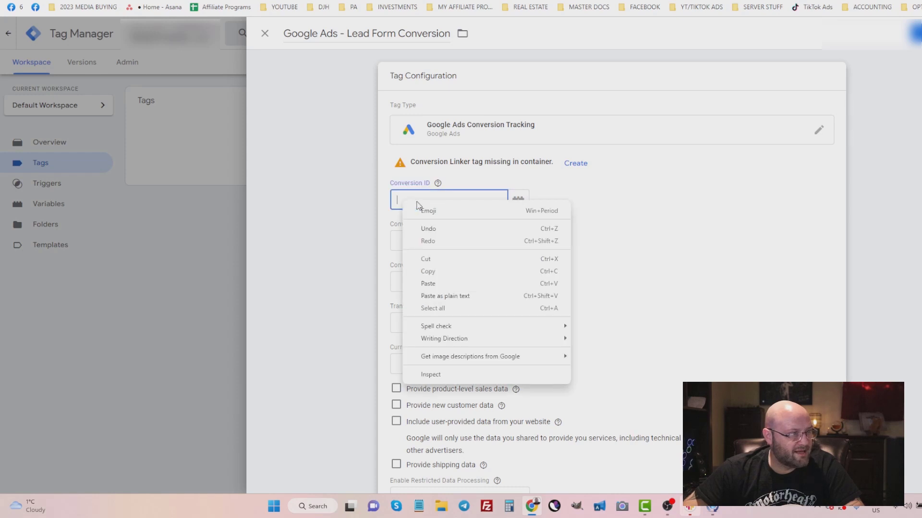
click(428, 284)
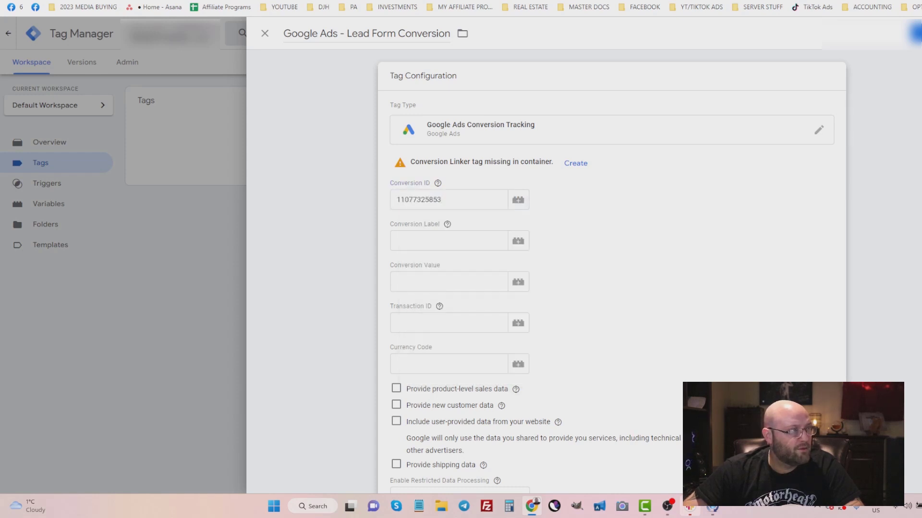
- Copy the Submitted Lead Form conversion label from Google Ads into the tag's Conversion Label field
key(alt+Tab)
click(315, 336)
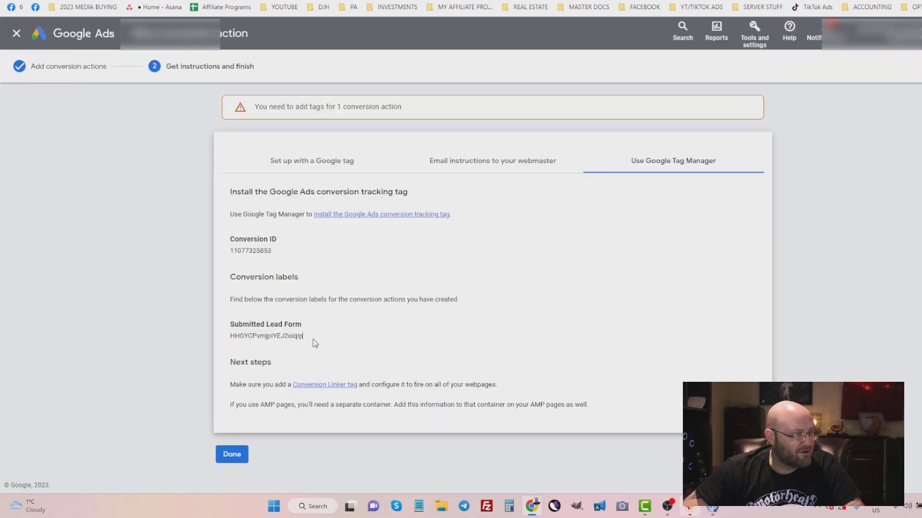
drag(311, 338, 230, 338)
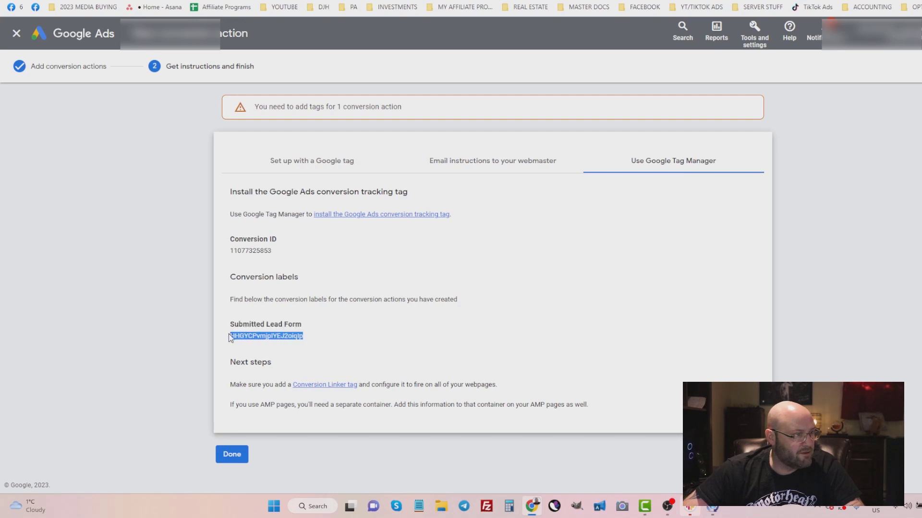
right_click(237, 339)
click(254, 346)
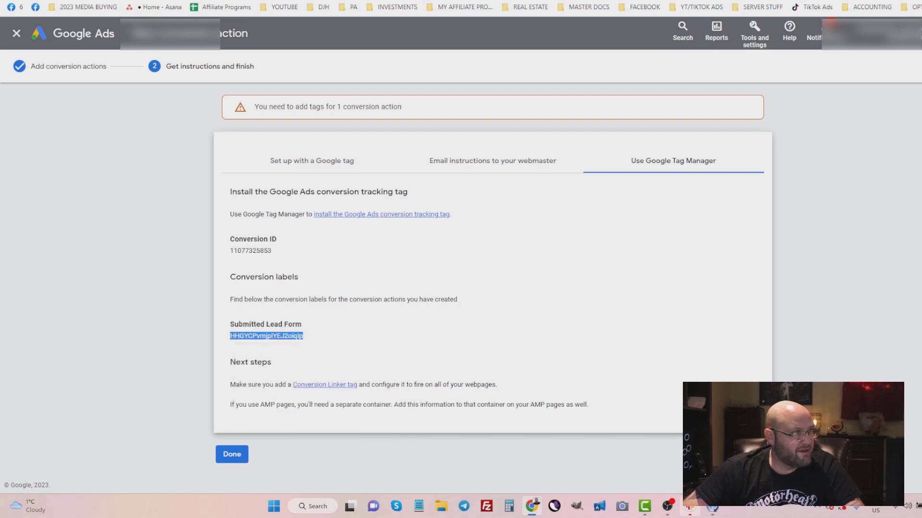
key(alt+Tab)
click(416, 242)
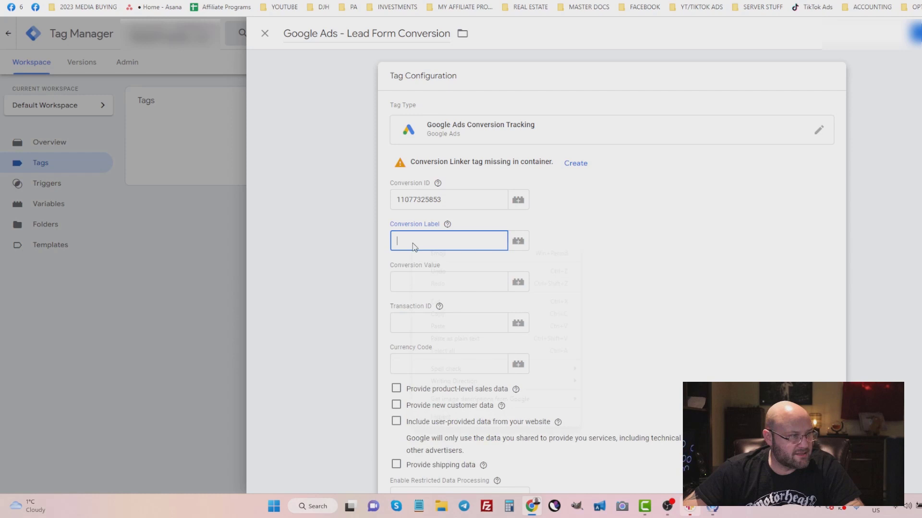
right_click(412, 243)
click(438, 327)
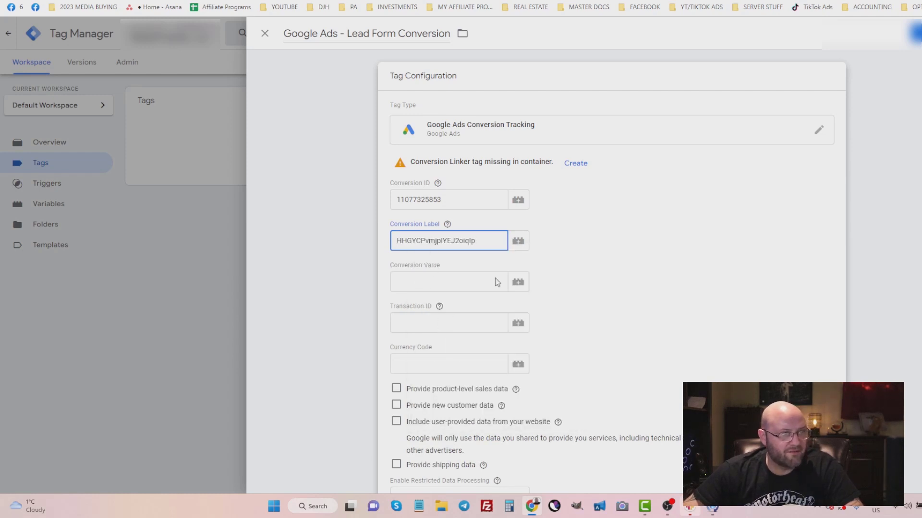
- Save the conversion tag and create a new firing trigger named 'Submit Lead Form'
click(916, 32)
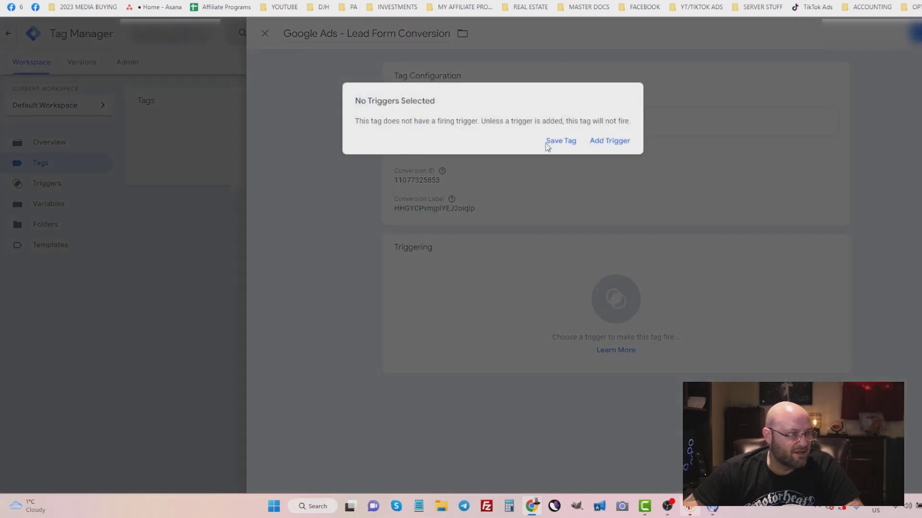
click(603, 143)
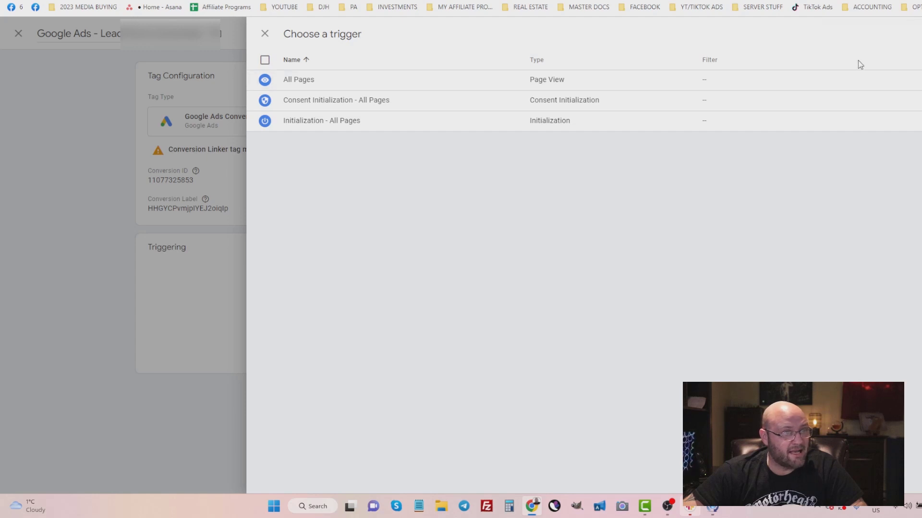
click(899, 33)
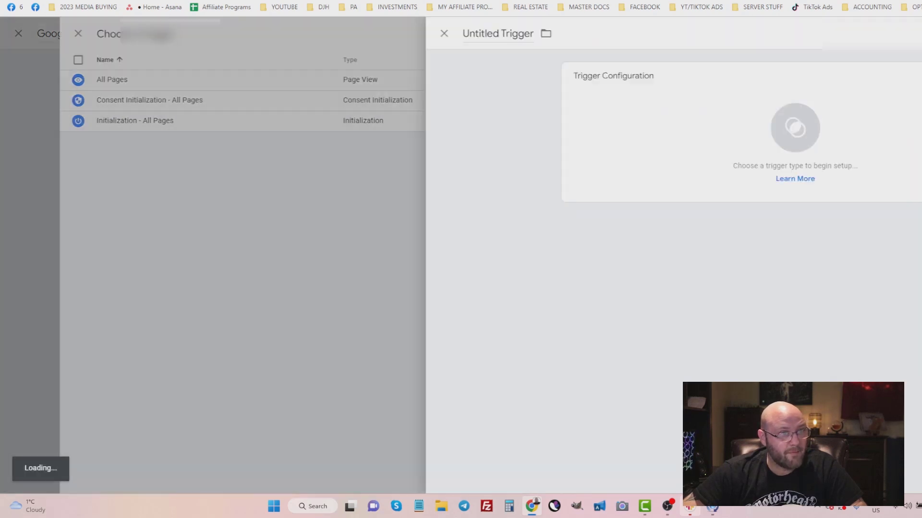
click(296, 30)
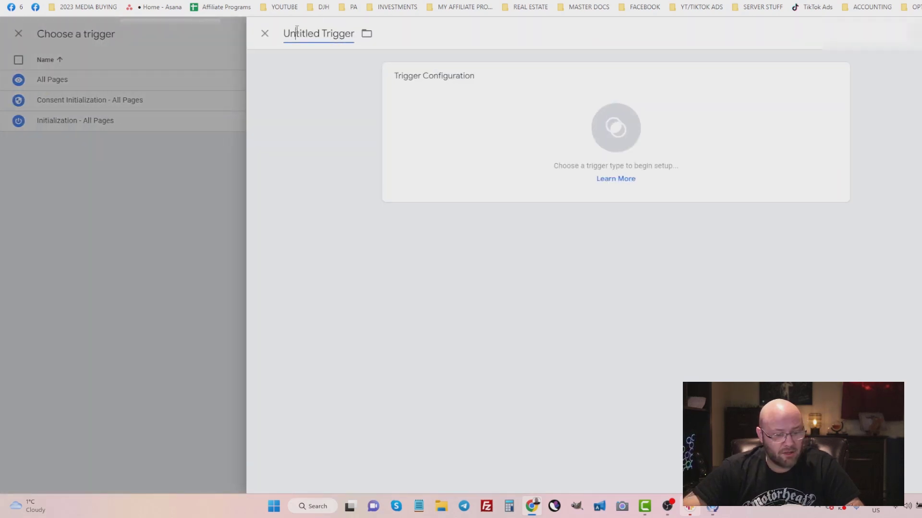
key(ctrl+a)
text(Submi)
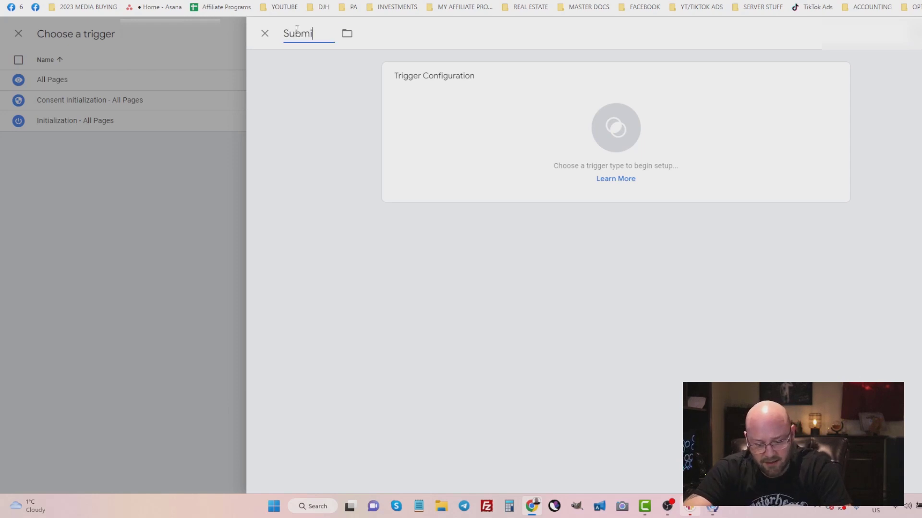
text(t Lead Form)
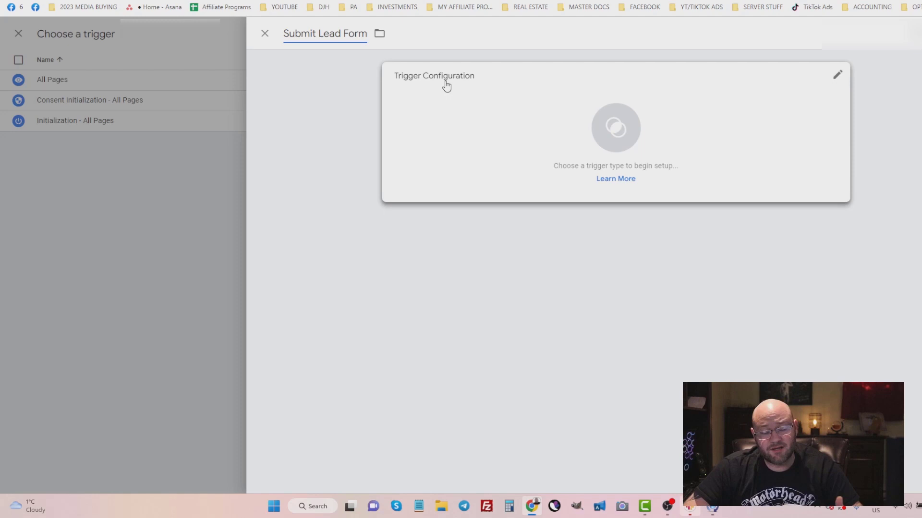
- Set the Submit Lead Form trigger's type to Form Submission
click(607, 138)
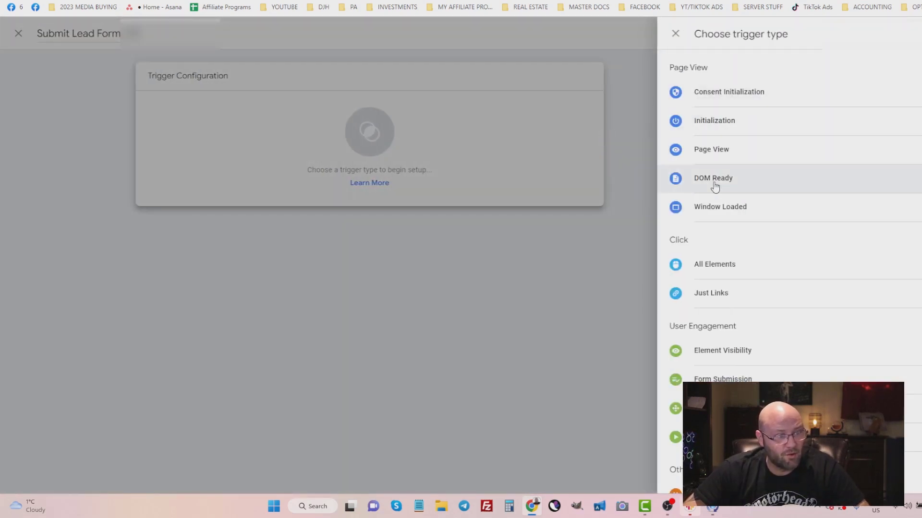
scroll(708, 317, down, 3)
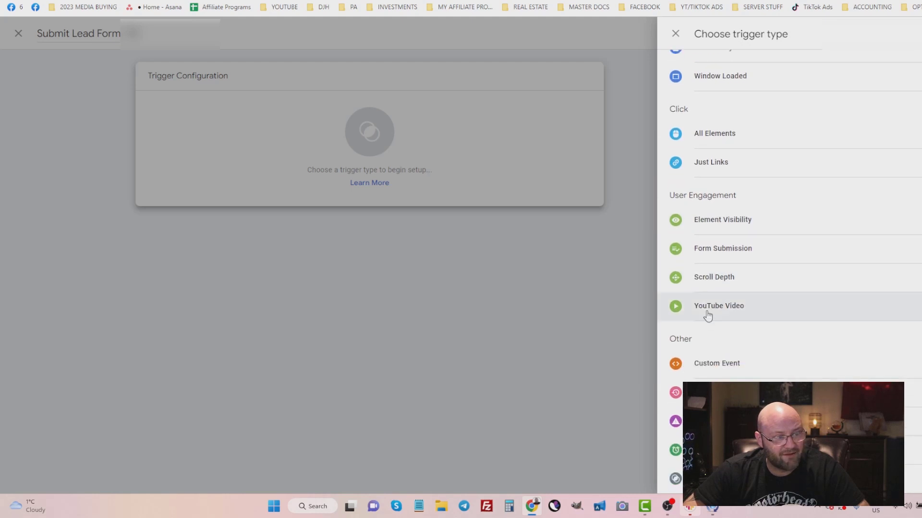
click(709, 248)
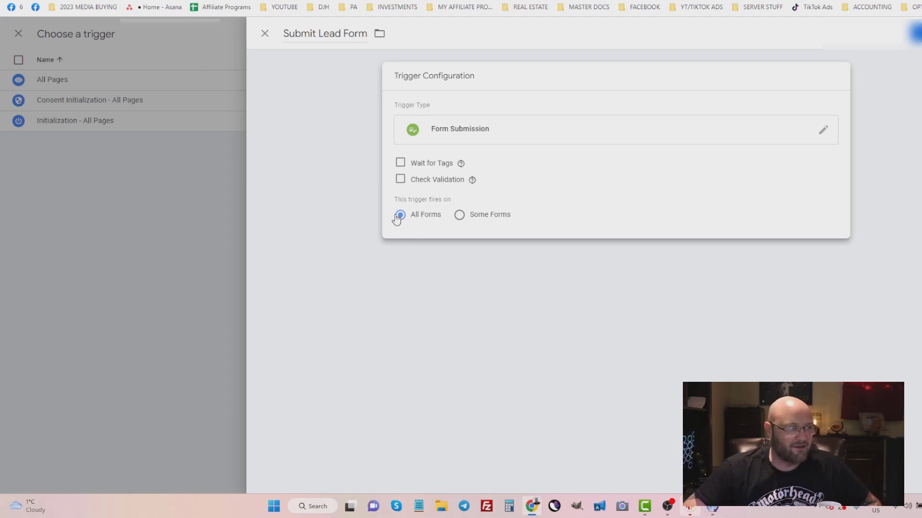
- Try a Page Path condition, then settle on All Forms and attach the trigger to the tag
click(460, 216)
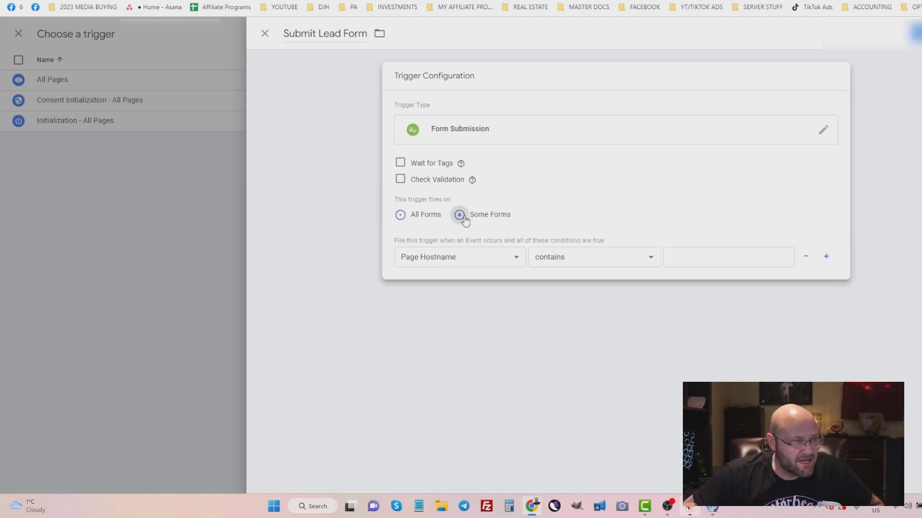
click(450, 261)
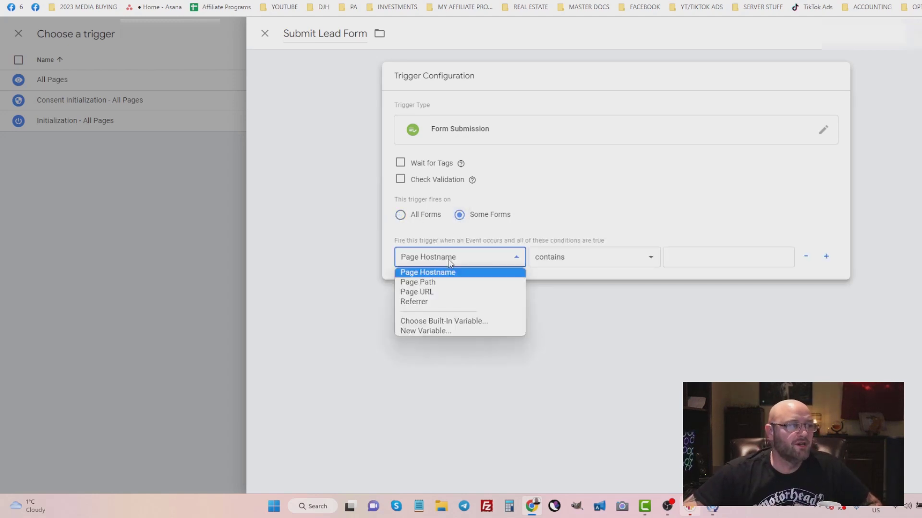
click(420, 283)
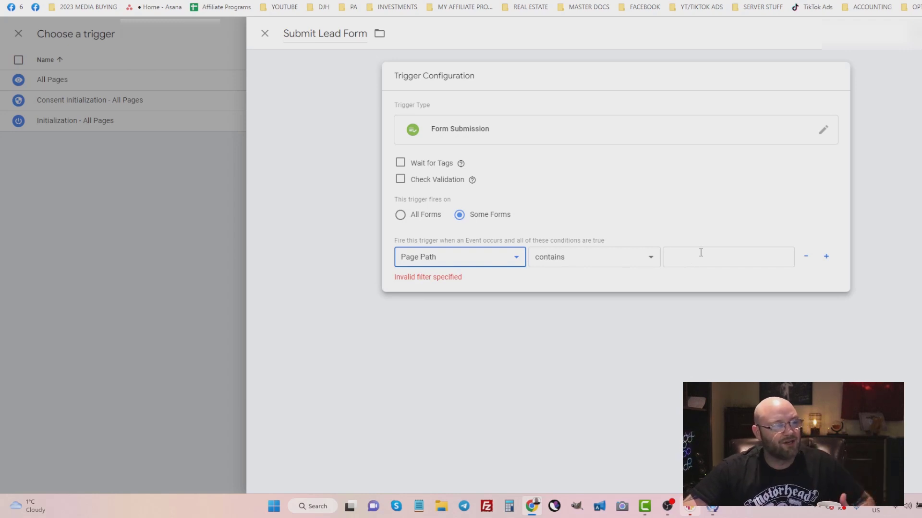
click(464, 259)
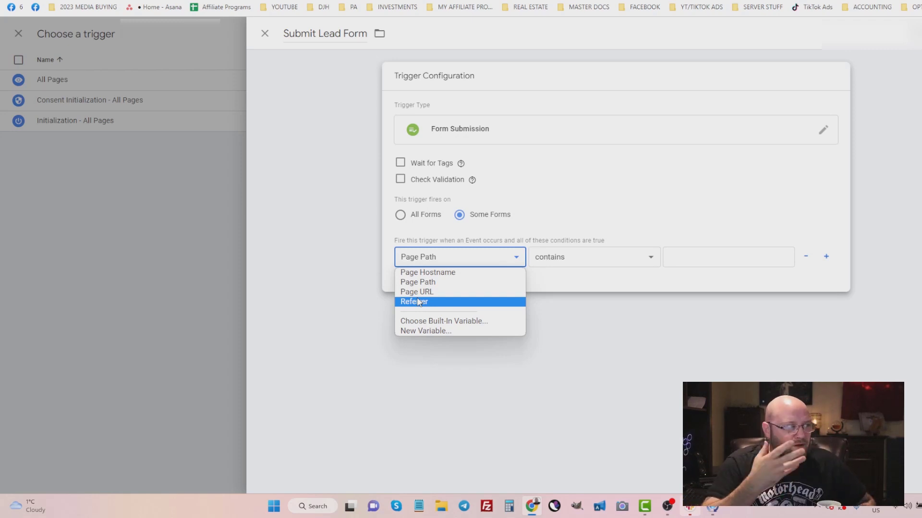
click(317, 194)
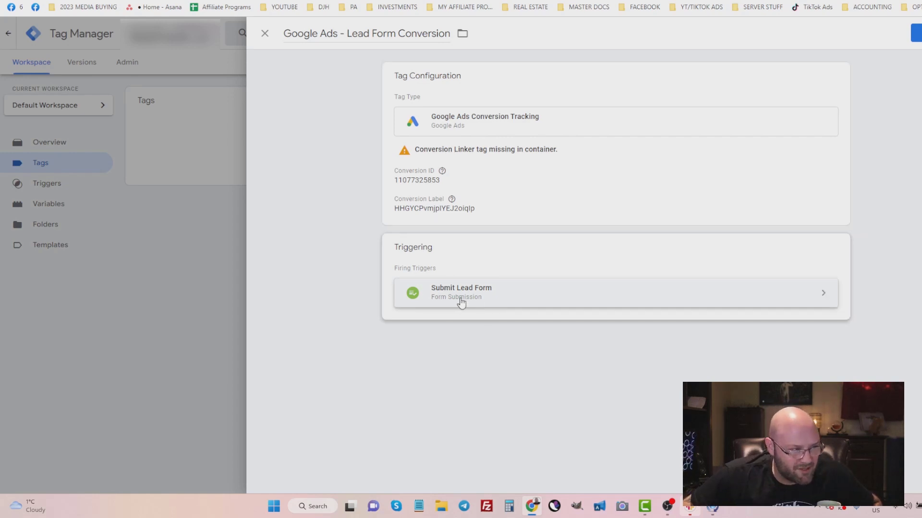
- Save the Google Ads - Lead Form Conversion tag, then submit and publish a new container version
click(916, 33)
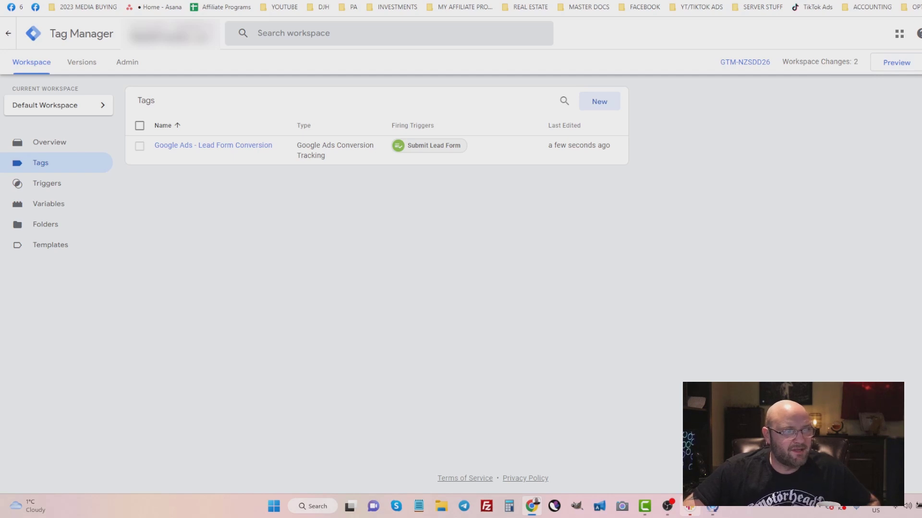
click(917, 62)
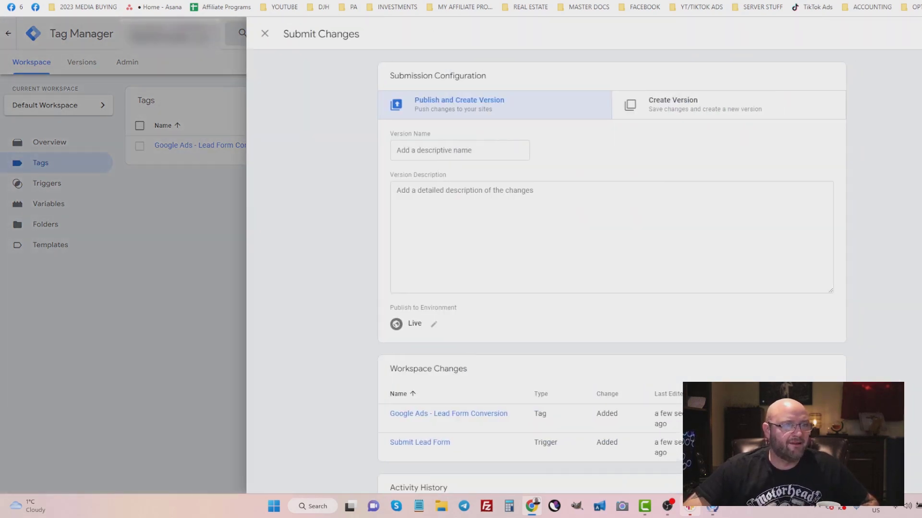
click(914, 33)
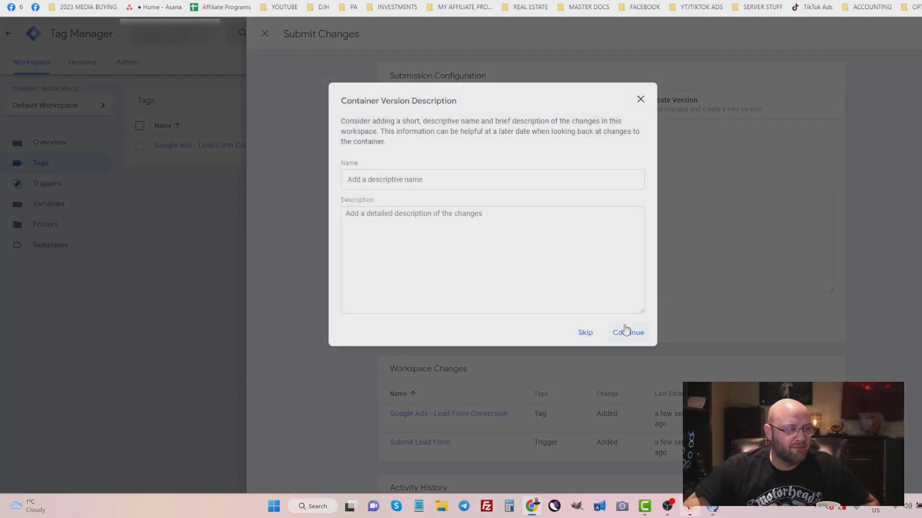
click(625, 333)
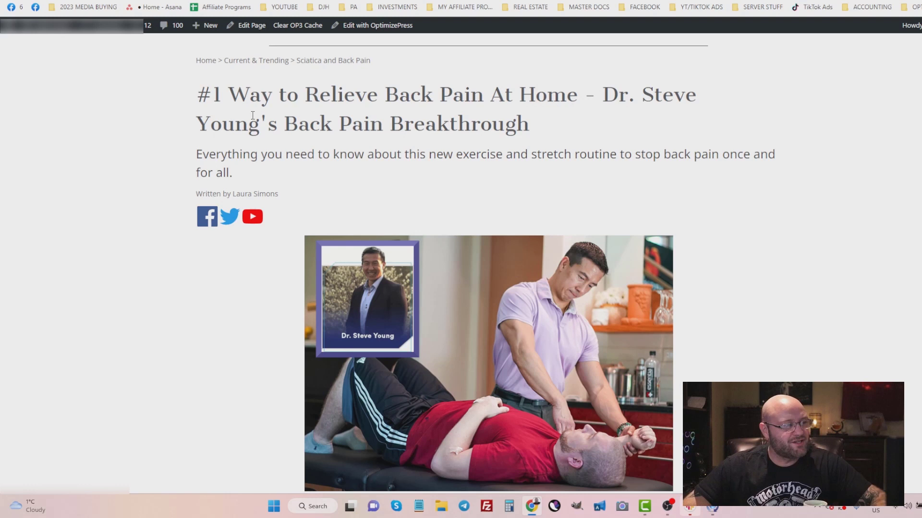
- Scroll through the '#1 Way to Relieve Back Pain At Home' article to review its content
scroll(254, 118, down, 1)
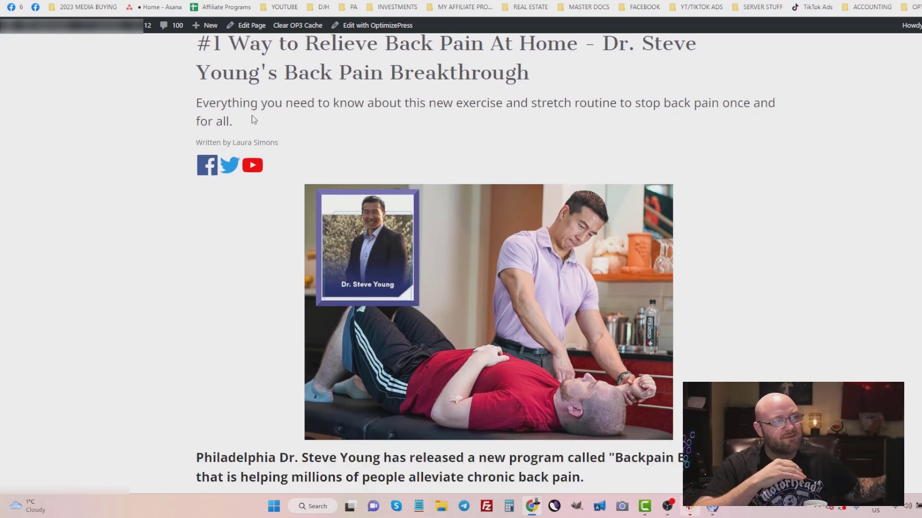
scroll(254, 119, down, 4)
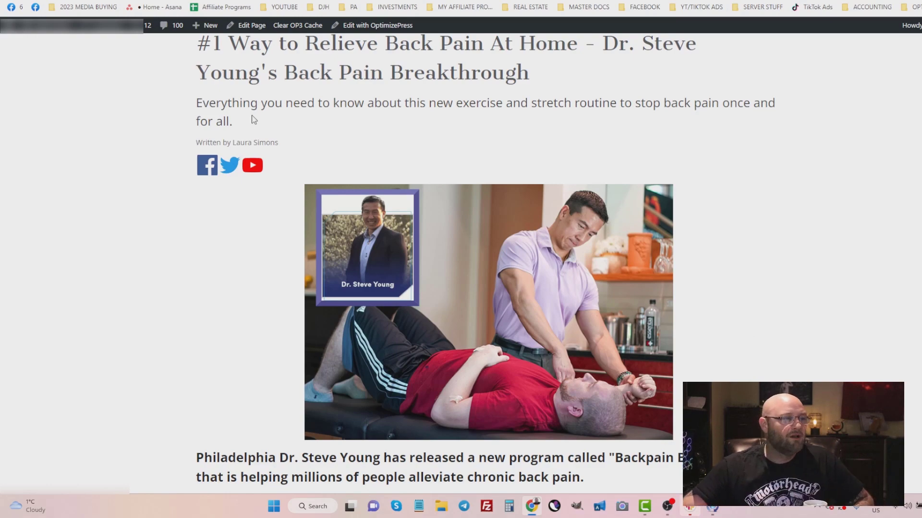
scroll(247, 132, down, 6)
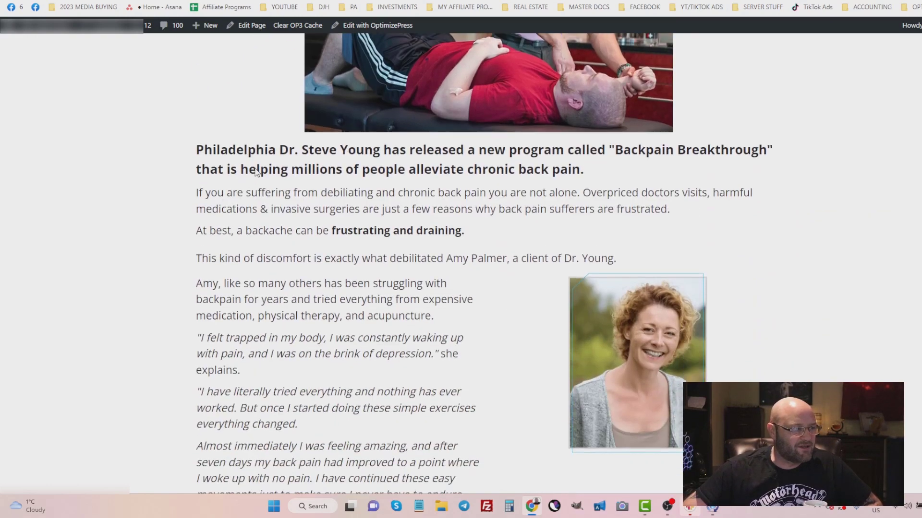
scroll(255, 172, down, 2)
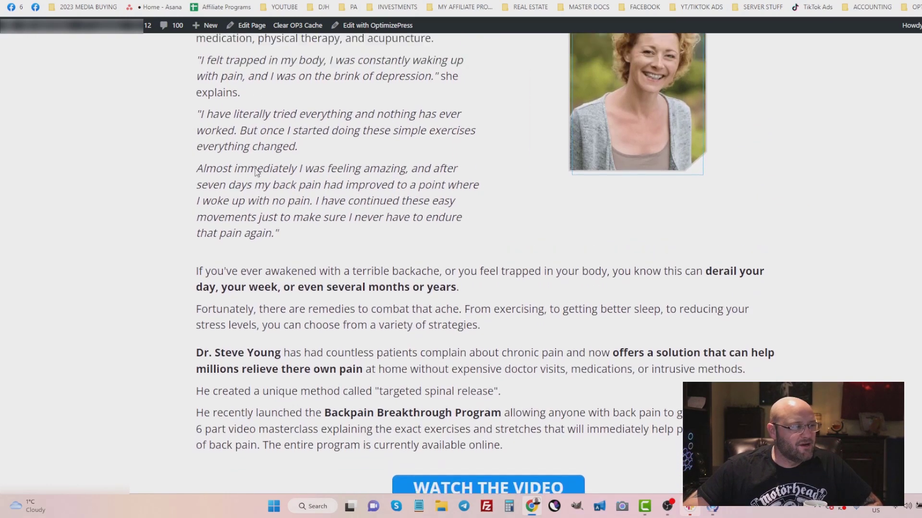
scroll(269, 192, up, 4)
scroll(288, 231, down, 5)
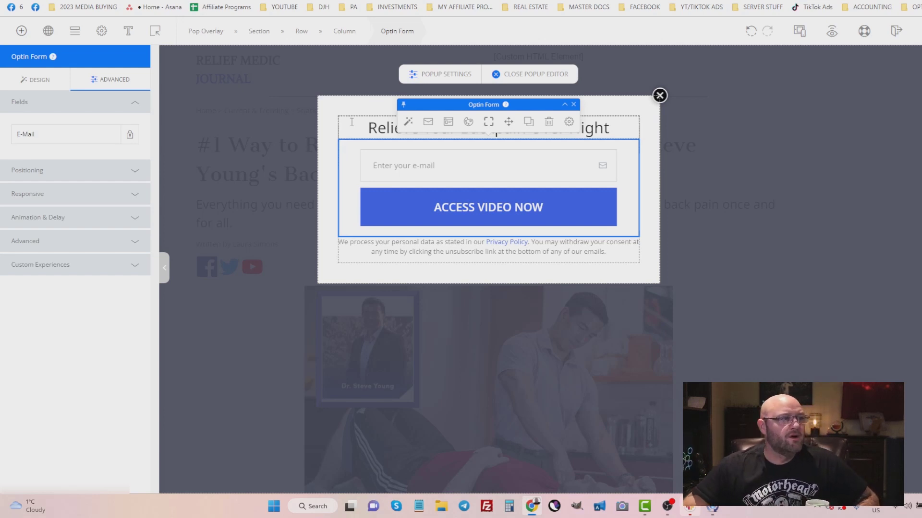
- Integrate the popup form with AWeber's Pain Relief list using the E-Mail field, redirecting subscribers to a URL
click(428, 123)
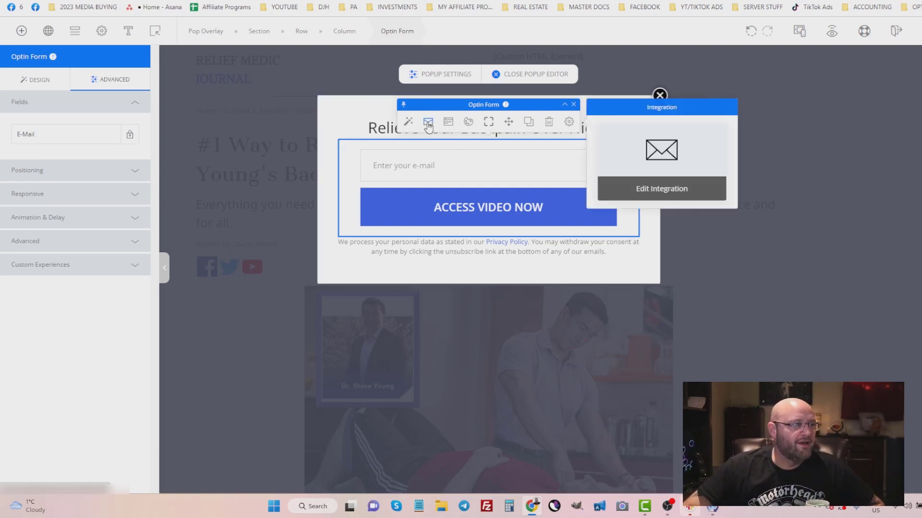
click(662, 189)
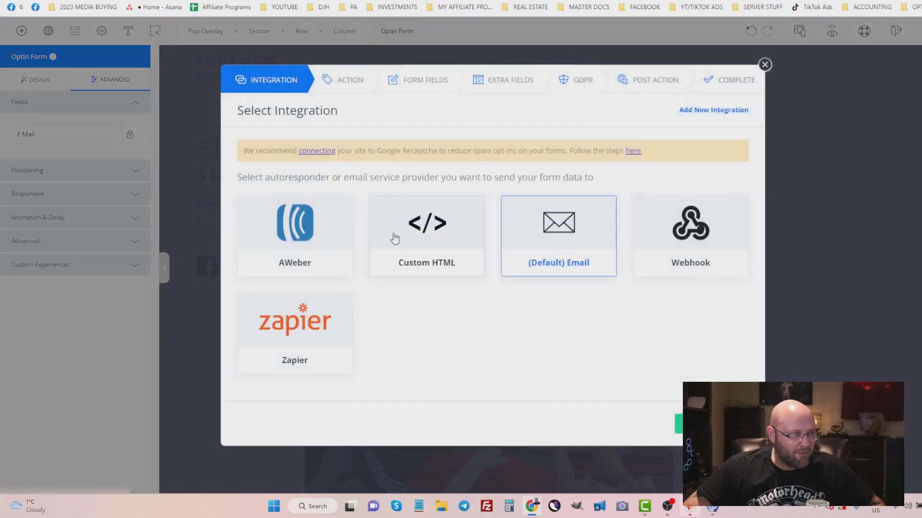
click(298, 234)
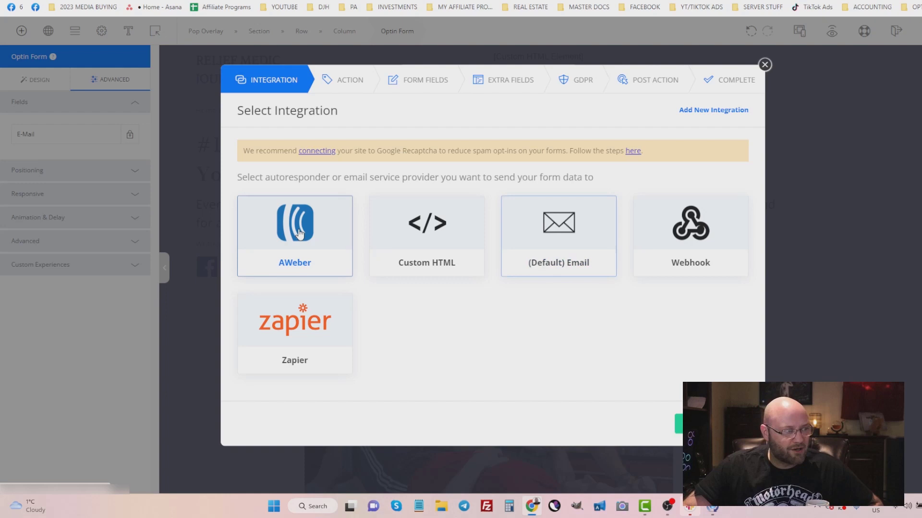
click(678, 424)
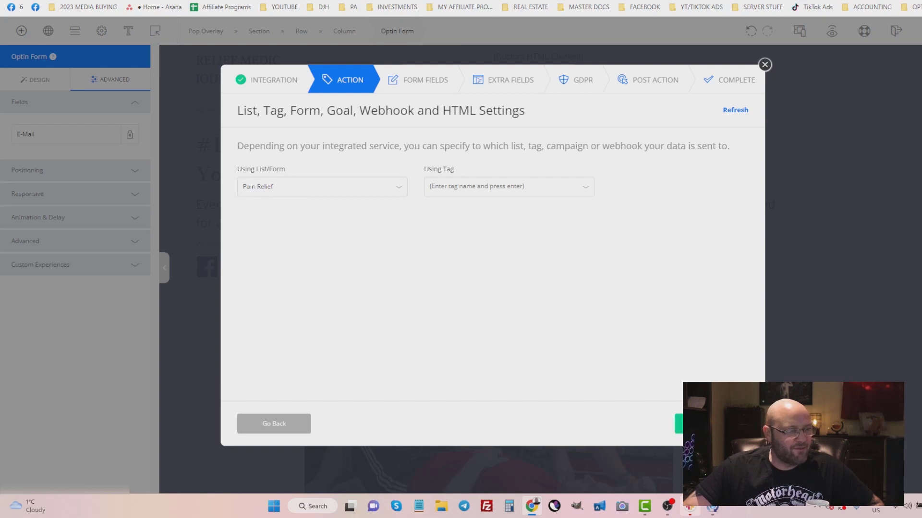
click(678, 423)
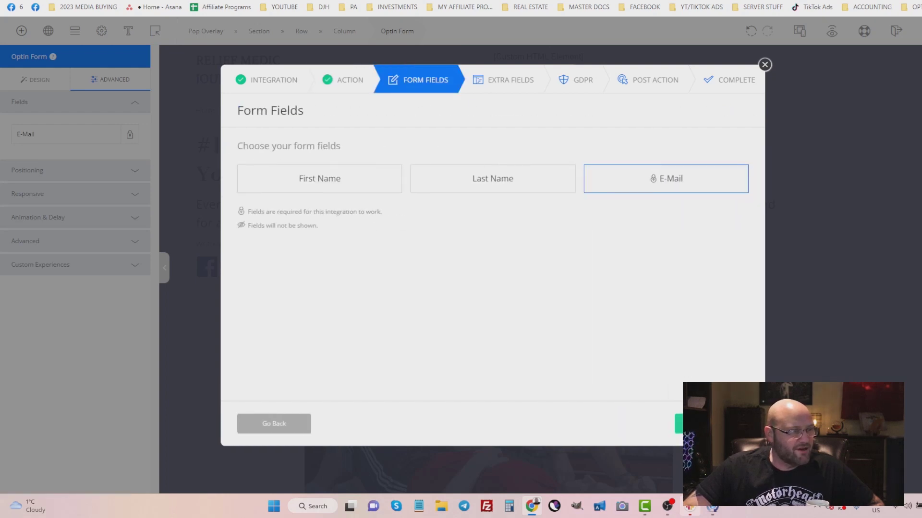
click(678, 424)
click(678, 424)
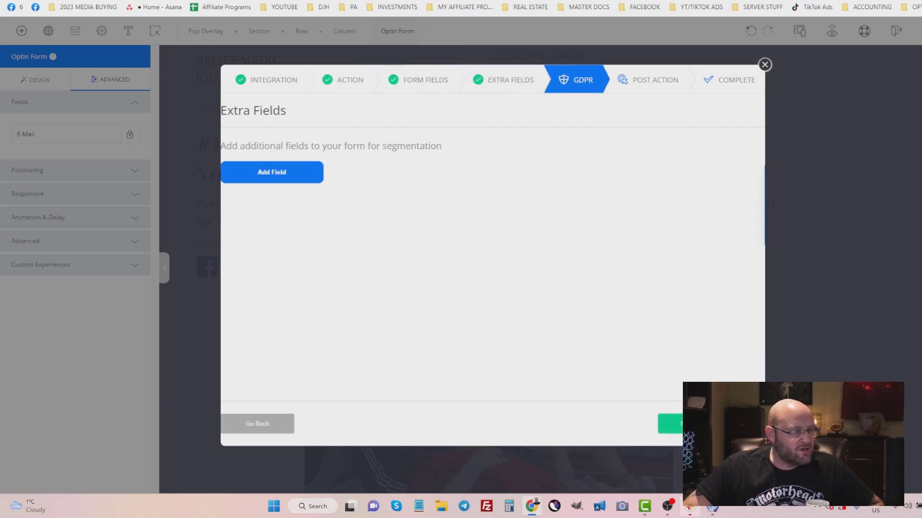
click(677, 423)
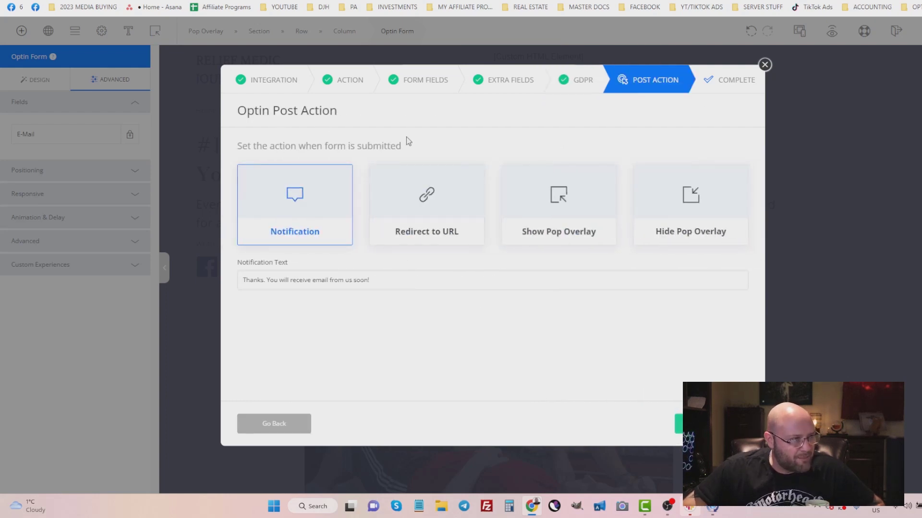
click(440, 219)
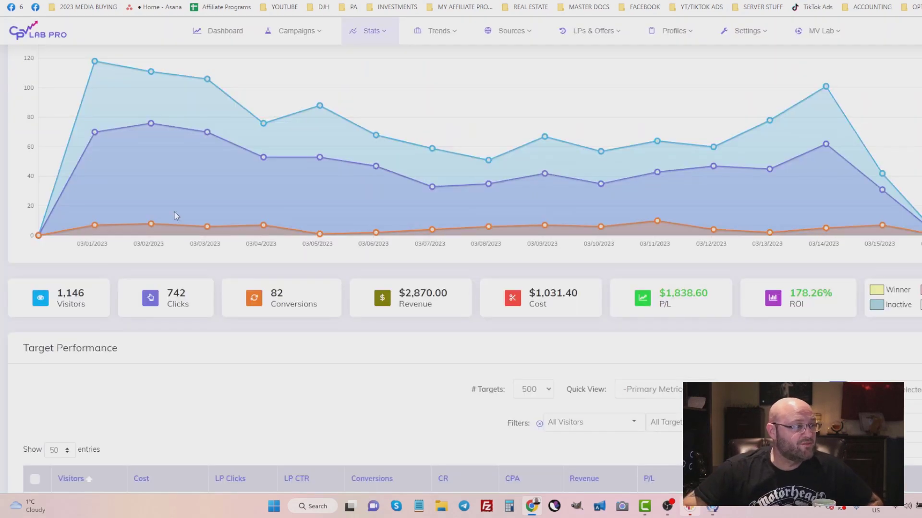
- Scroll the CPV Lab Pro stats down to Landing Page Performance: Test 4 8.42% vs TEST 2 5.95%
scroll(174, 212, down, 6)
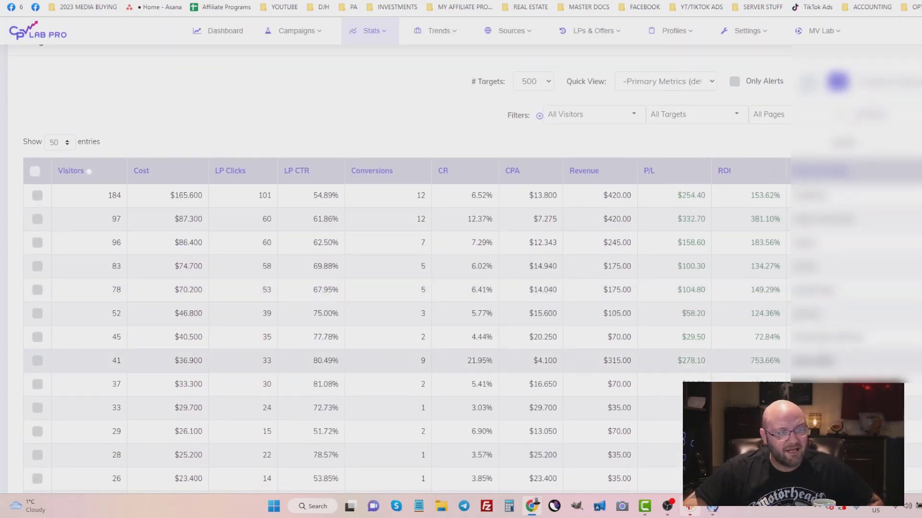
scroll(361, 130, down, 1)
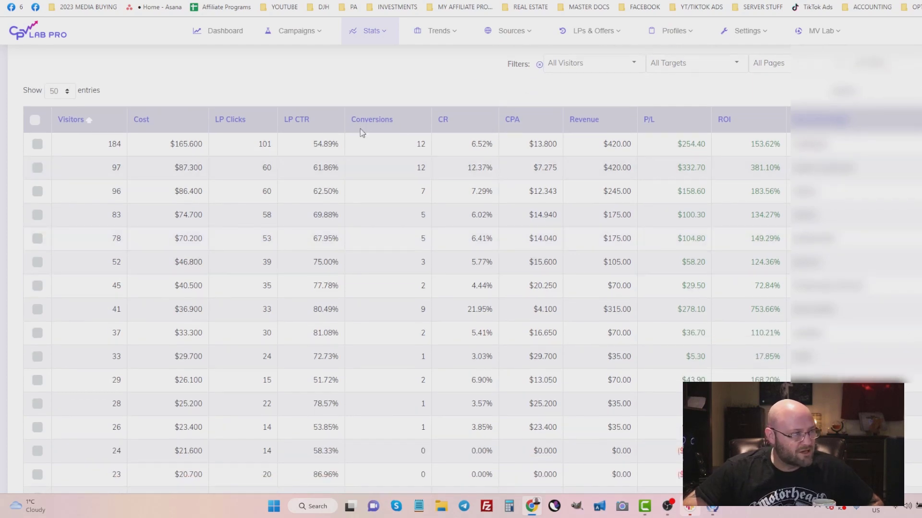
scroll(411, 173, down, 9)
scroll(411, 174, down, 10)
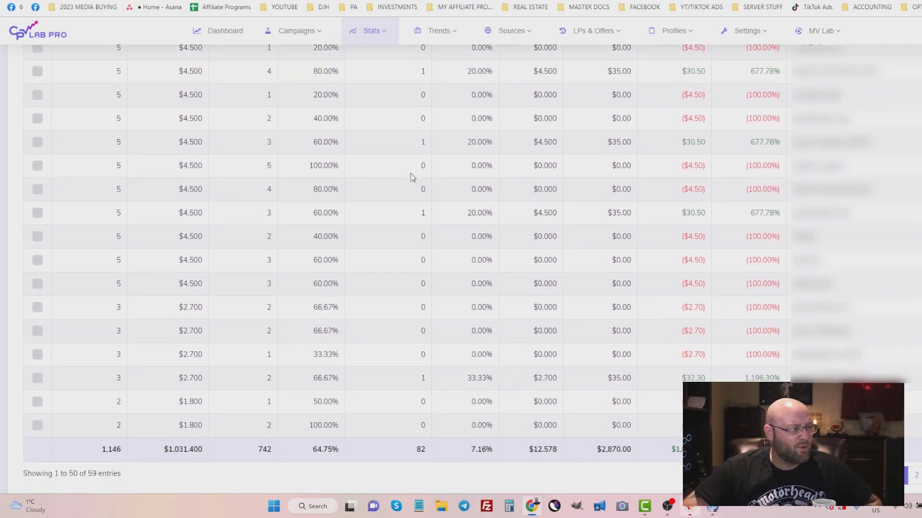
scroll(224, 293, down, 2)
scroll(225, 293, down, 1)
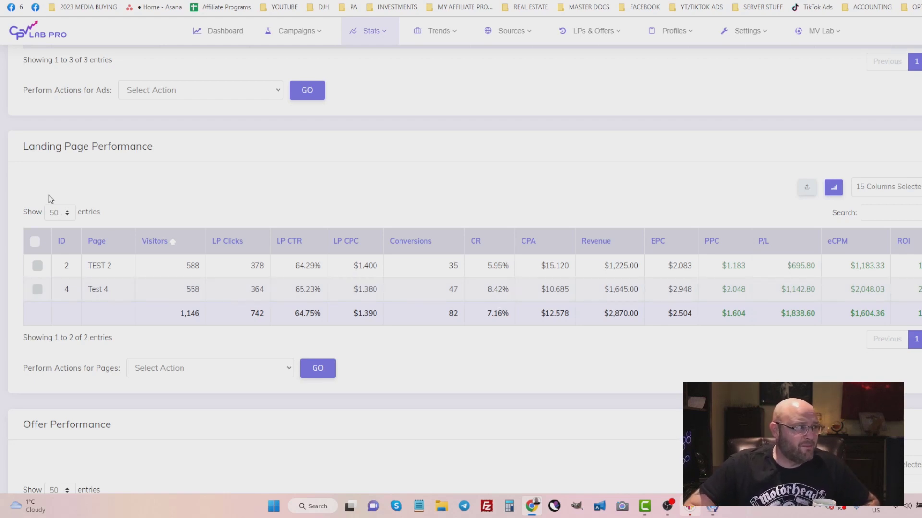
drag(24, 146, 188, 159)
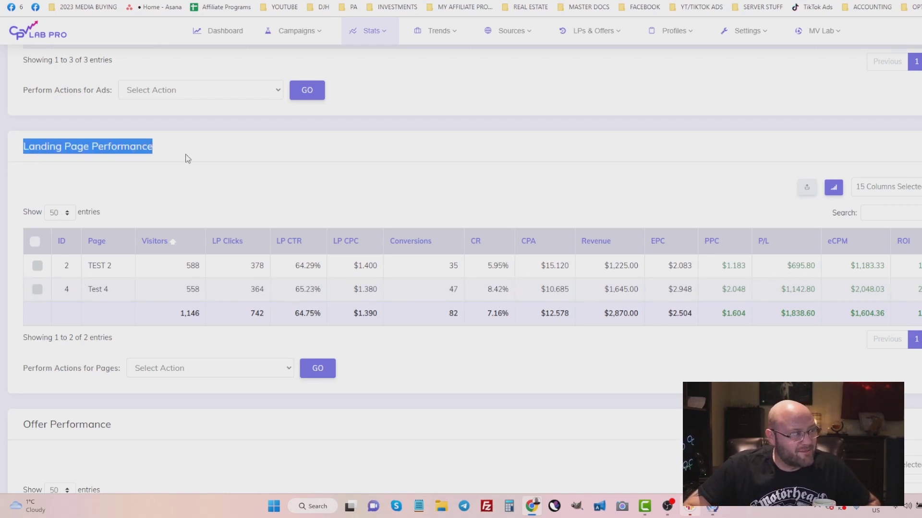
click(187, 159)
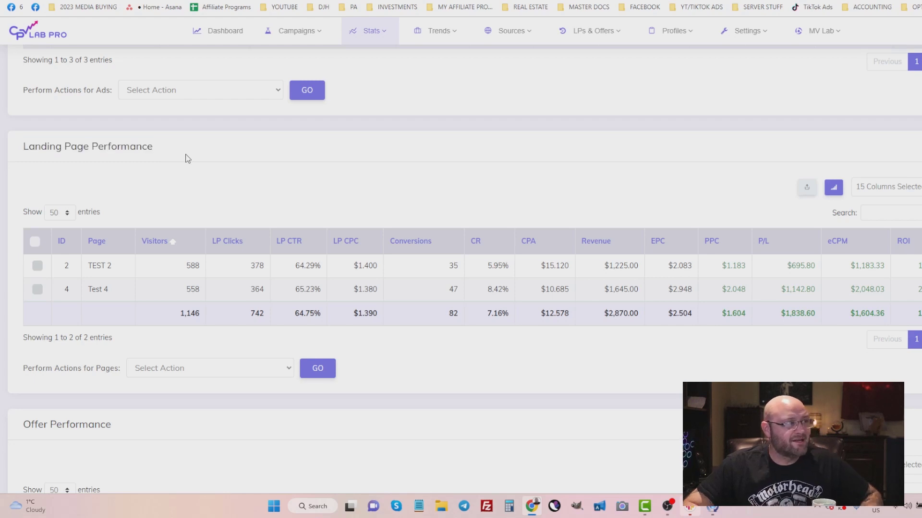